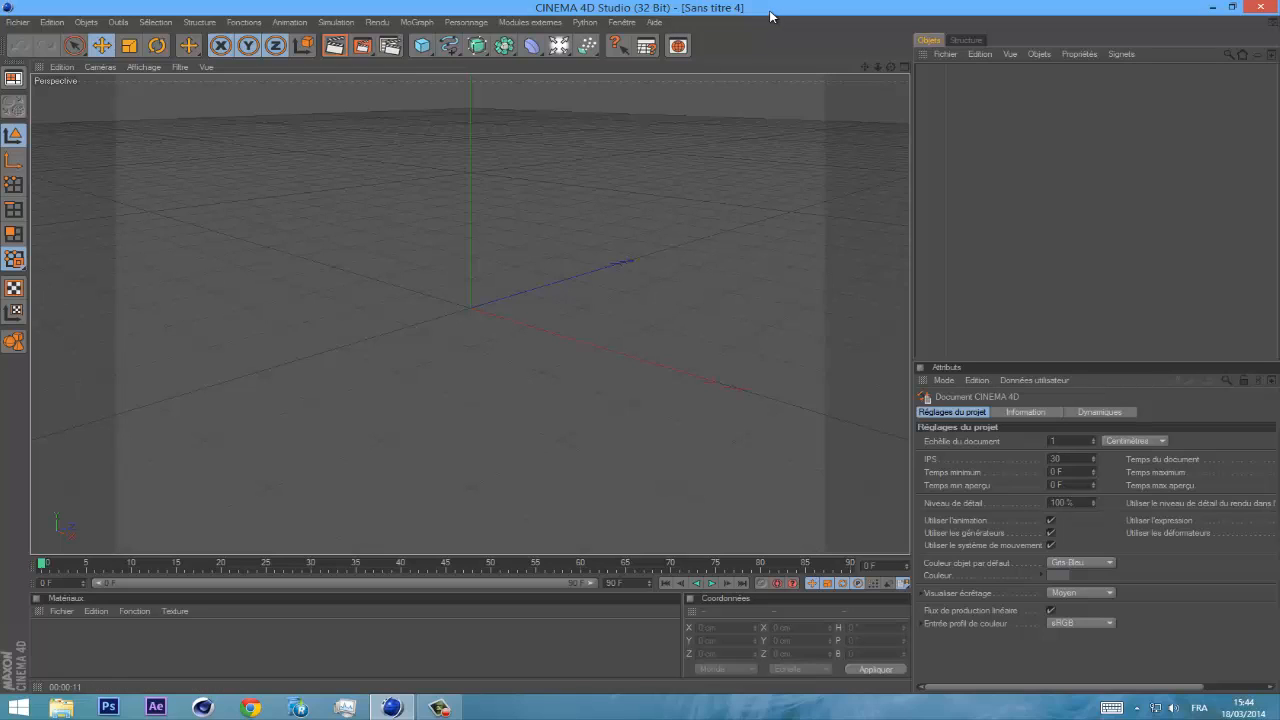
- Open the EndermanTeleport project from the EnderMan Animated folder and dismiss the missing-module warning
left_click_drag(890, 68, 644, 344)
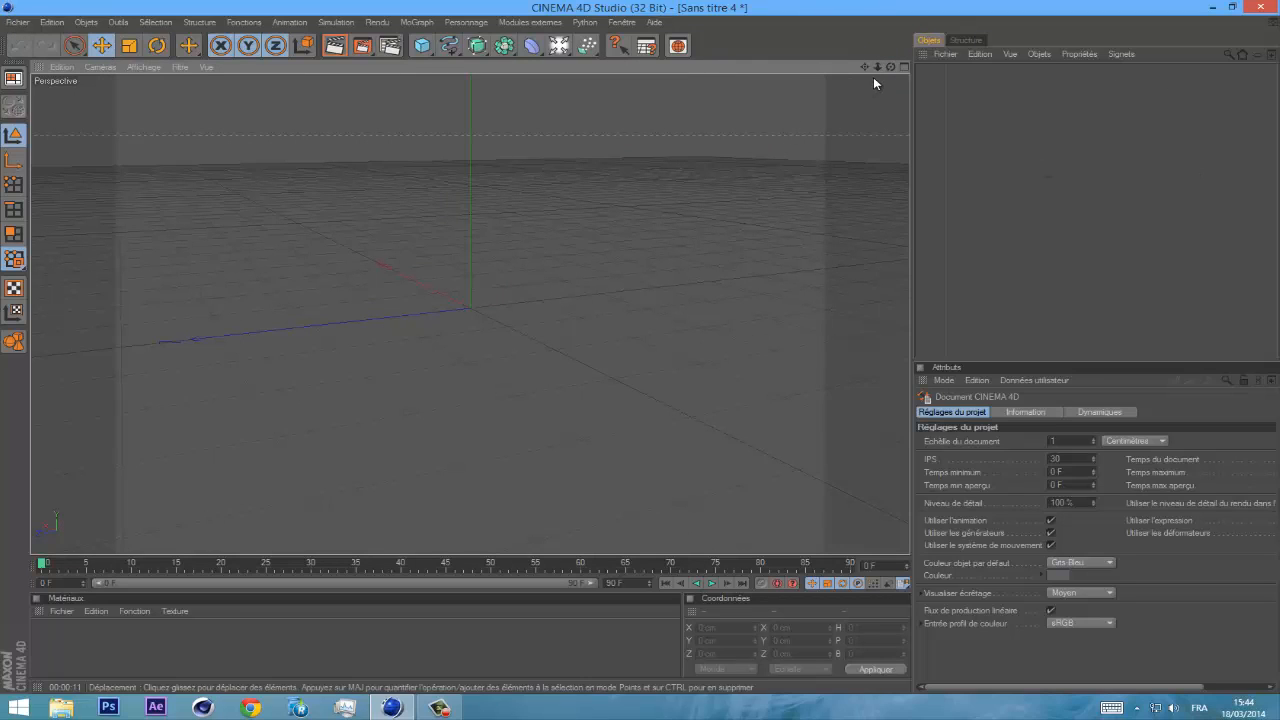
left_click(17, 22)
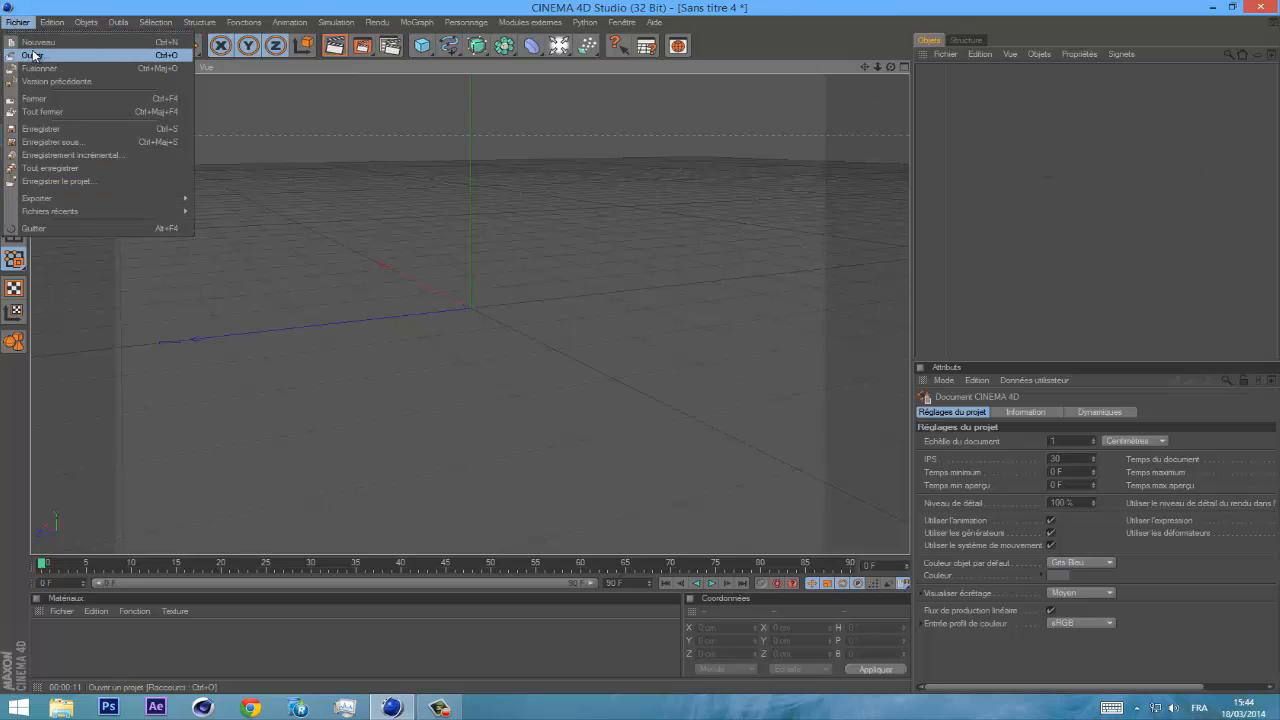
left_click(30, 55)
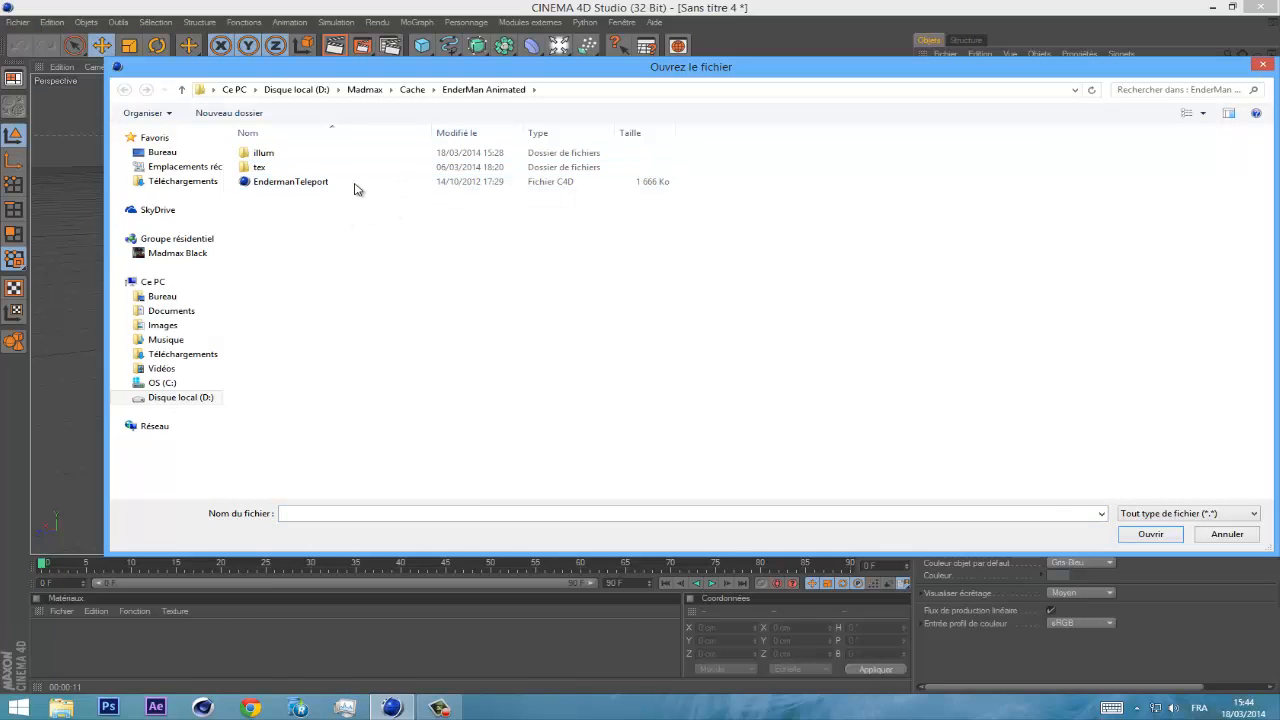
left_click(272, 186)
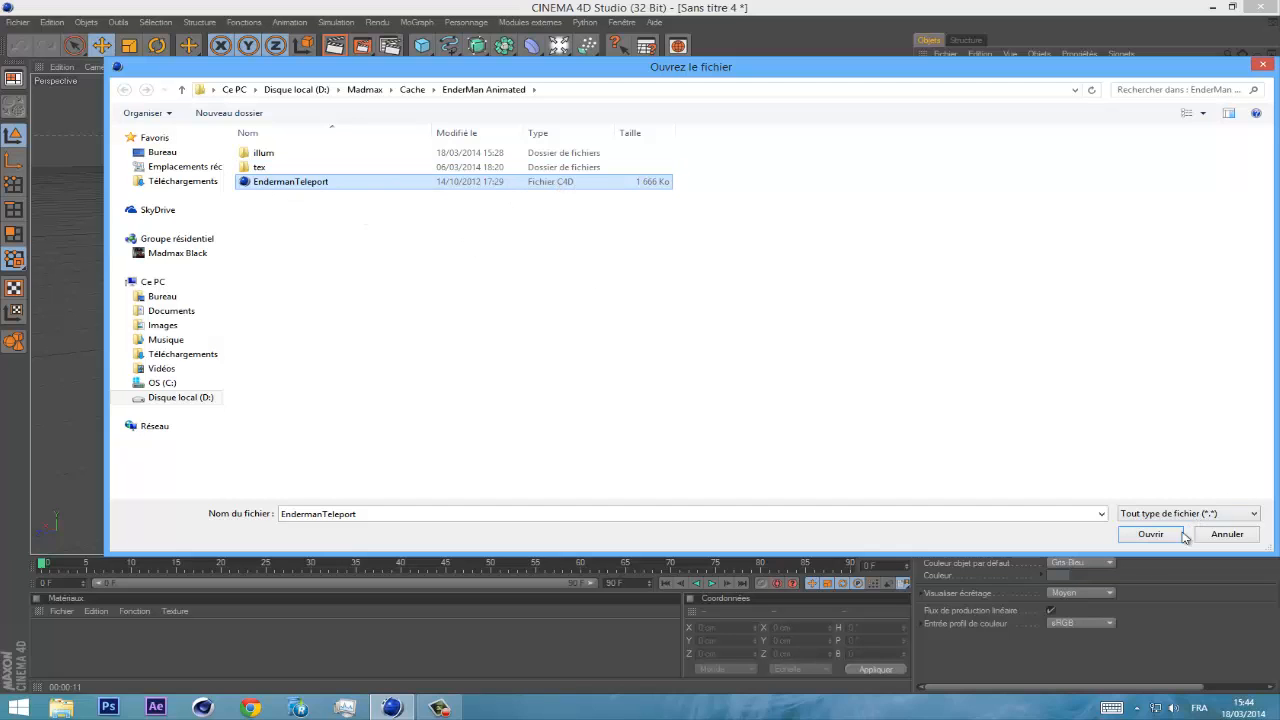
left_click(1148, 534)
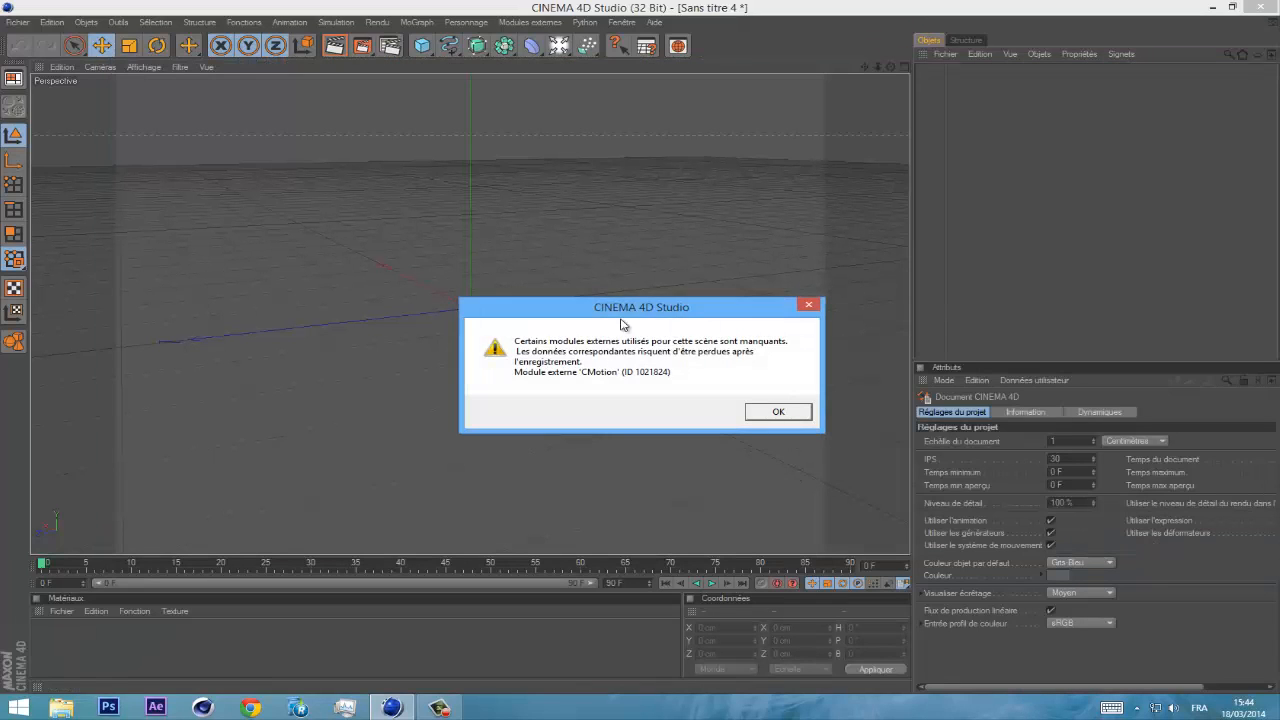
left_click_drag(633, 311, 905, 210)
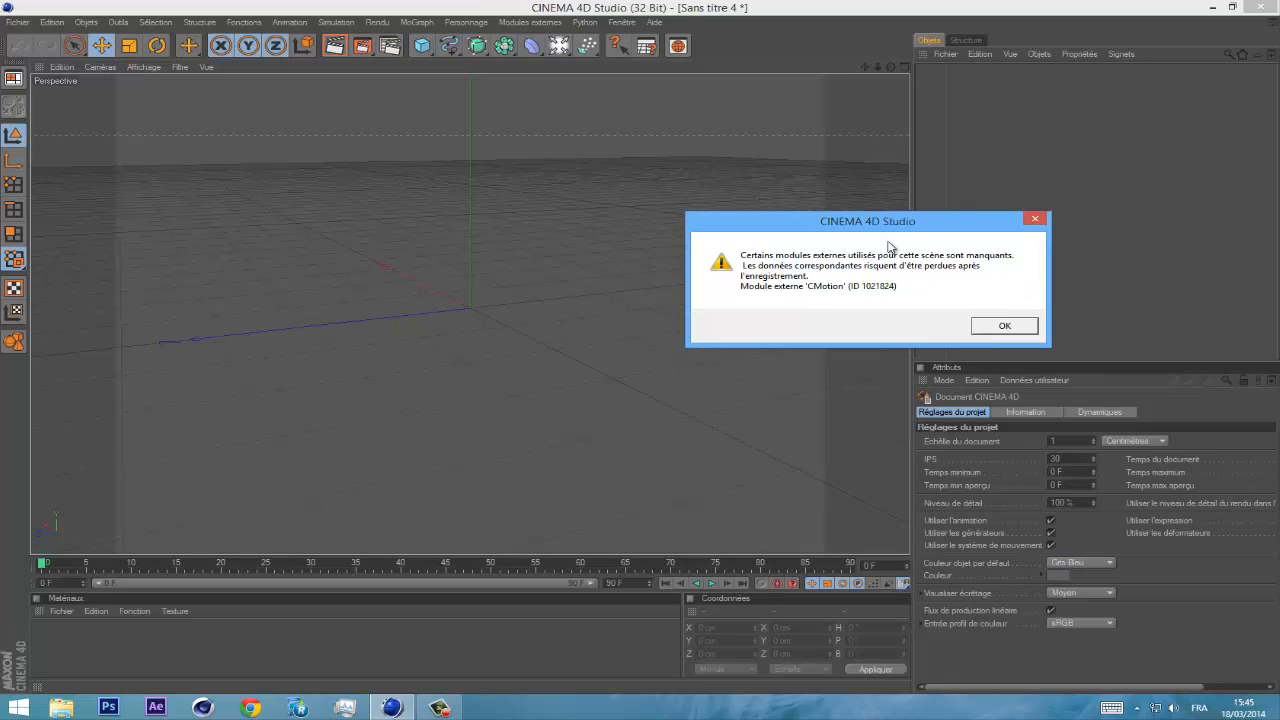
left_click_drag(850, 220, 765, 200)
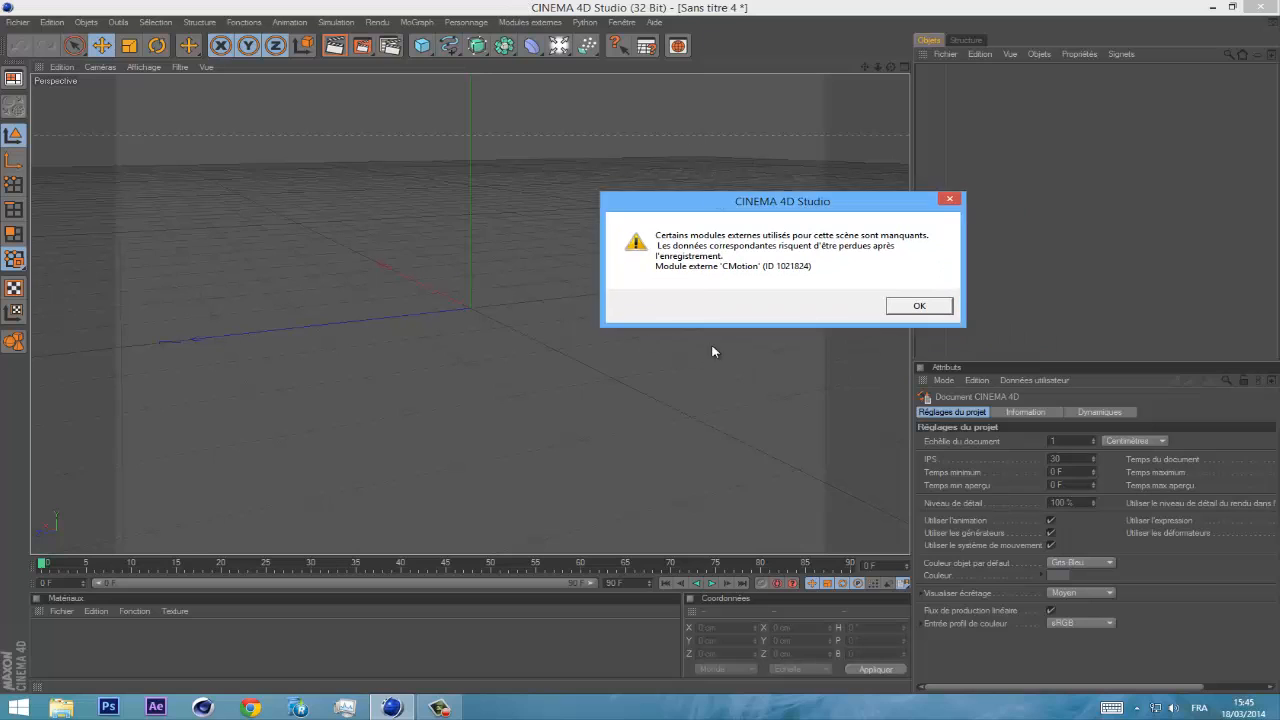
left_click(926, 314)
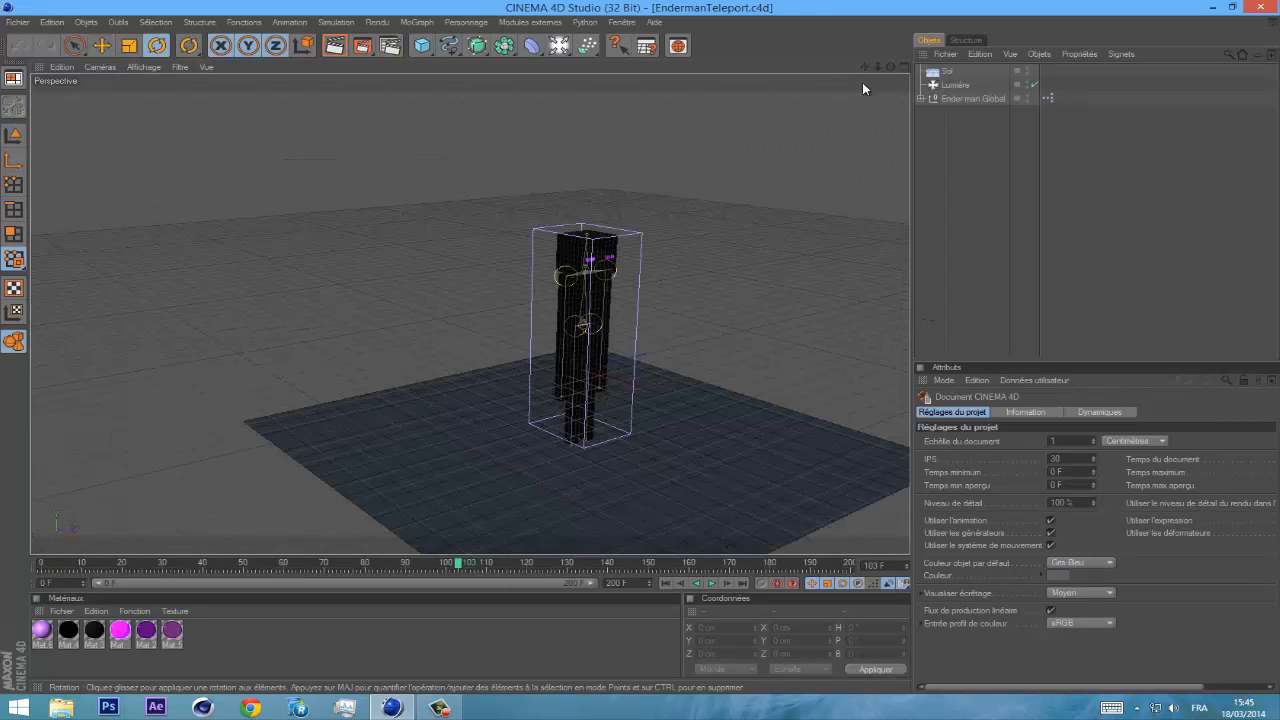
- Try scaling down the whole Ender man Global object in model mode, and undo the scaling
left_click_drag(619, 339, 908, 52, "alt")
left_click_drag(630, 351, 677, 248, "alt")
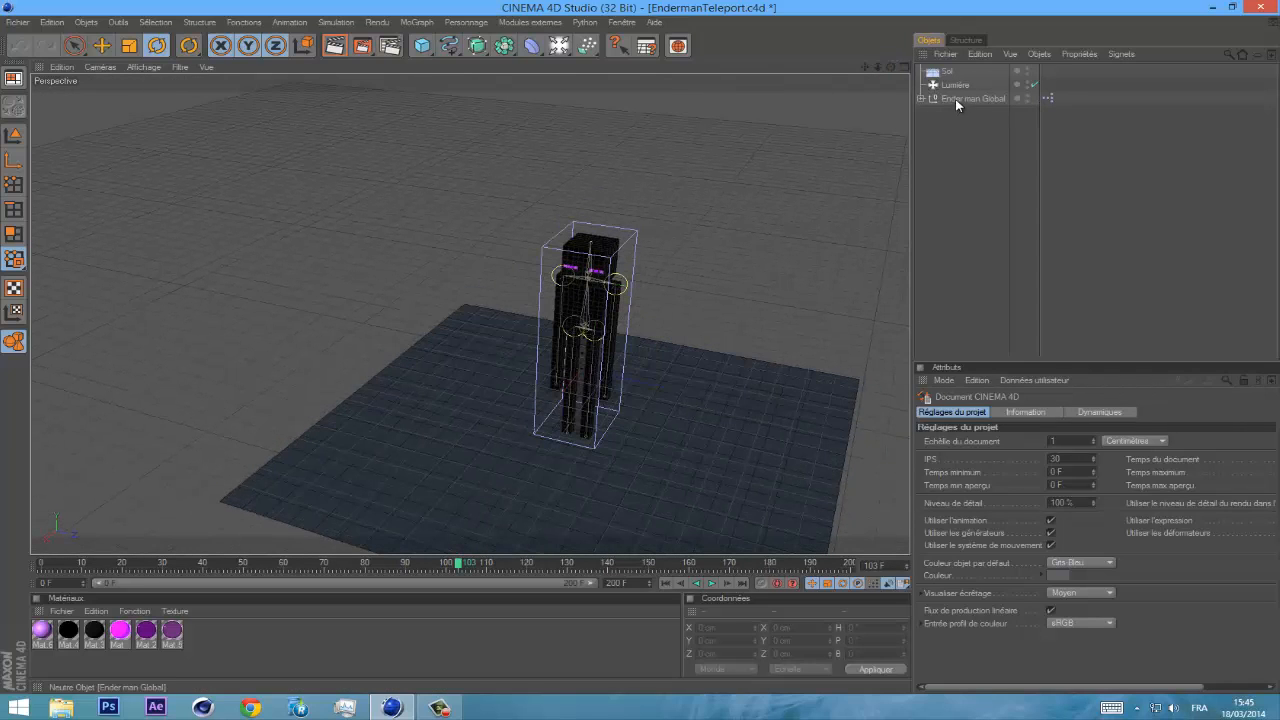
left_click(14, 135)
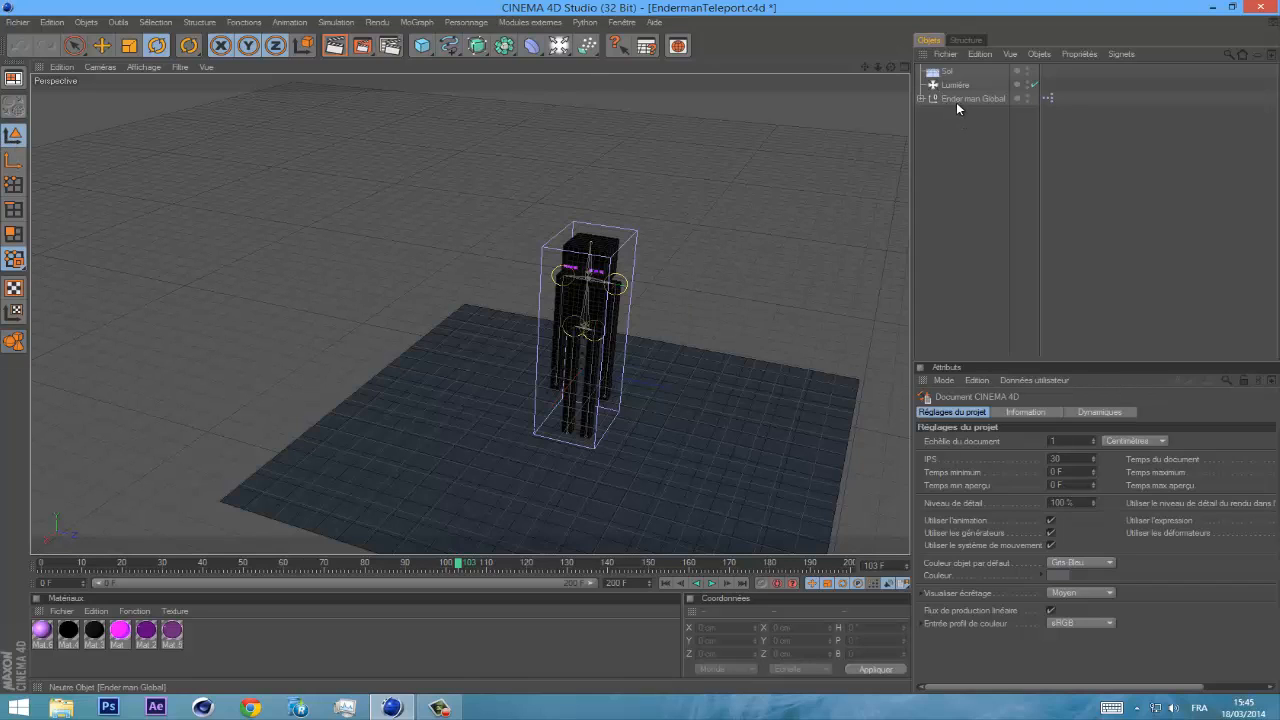
left_click(957, 99)
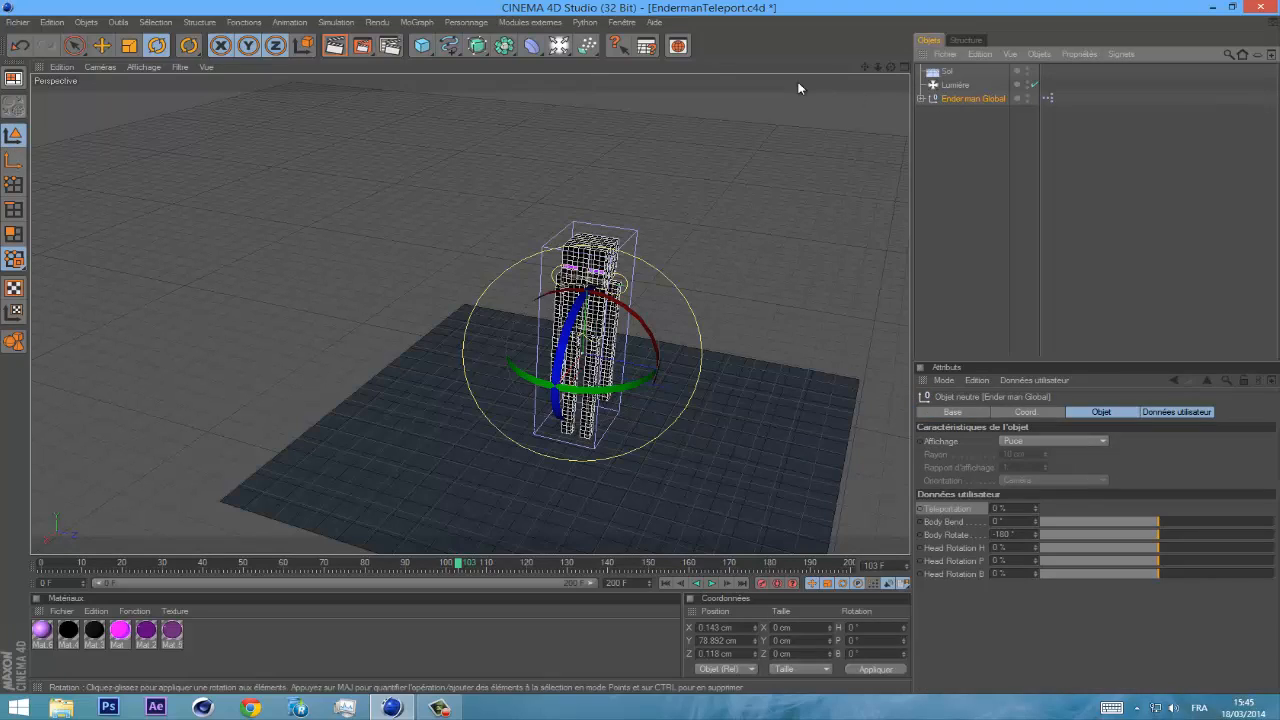
left_click(130, 46)
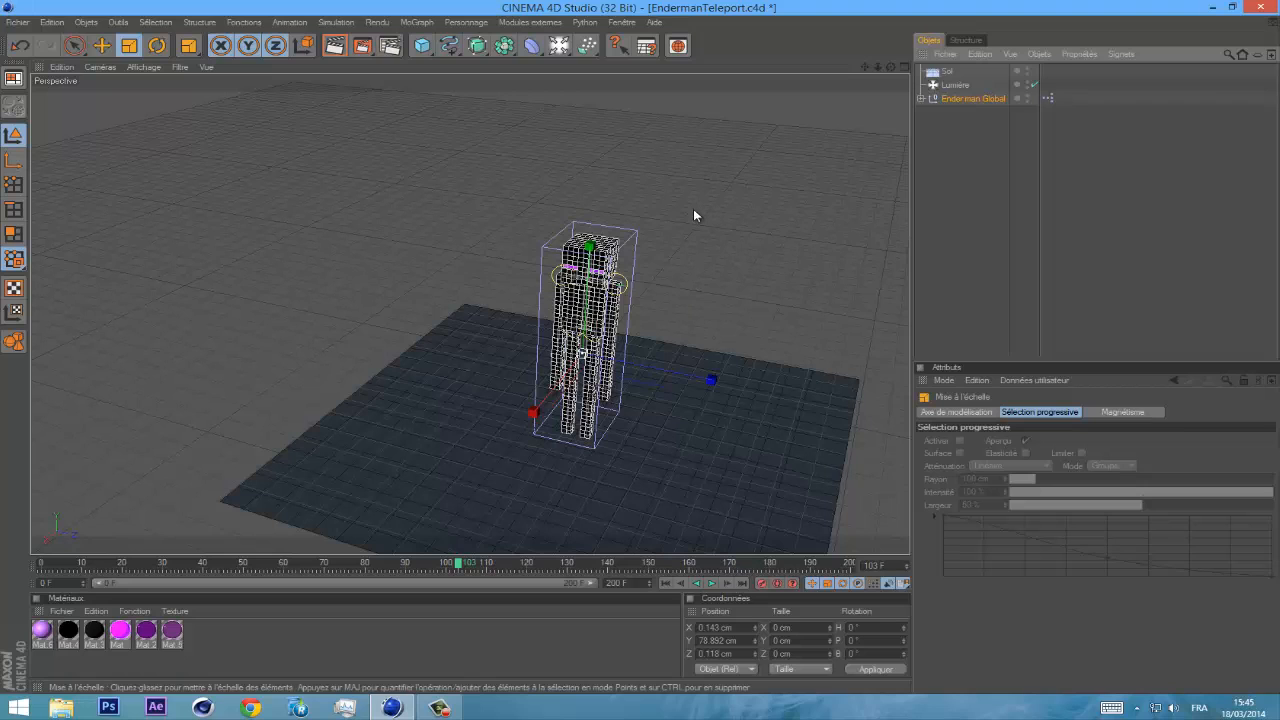
left_click_drag(641, 346, 605, 340)
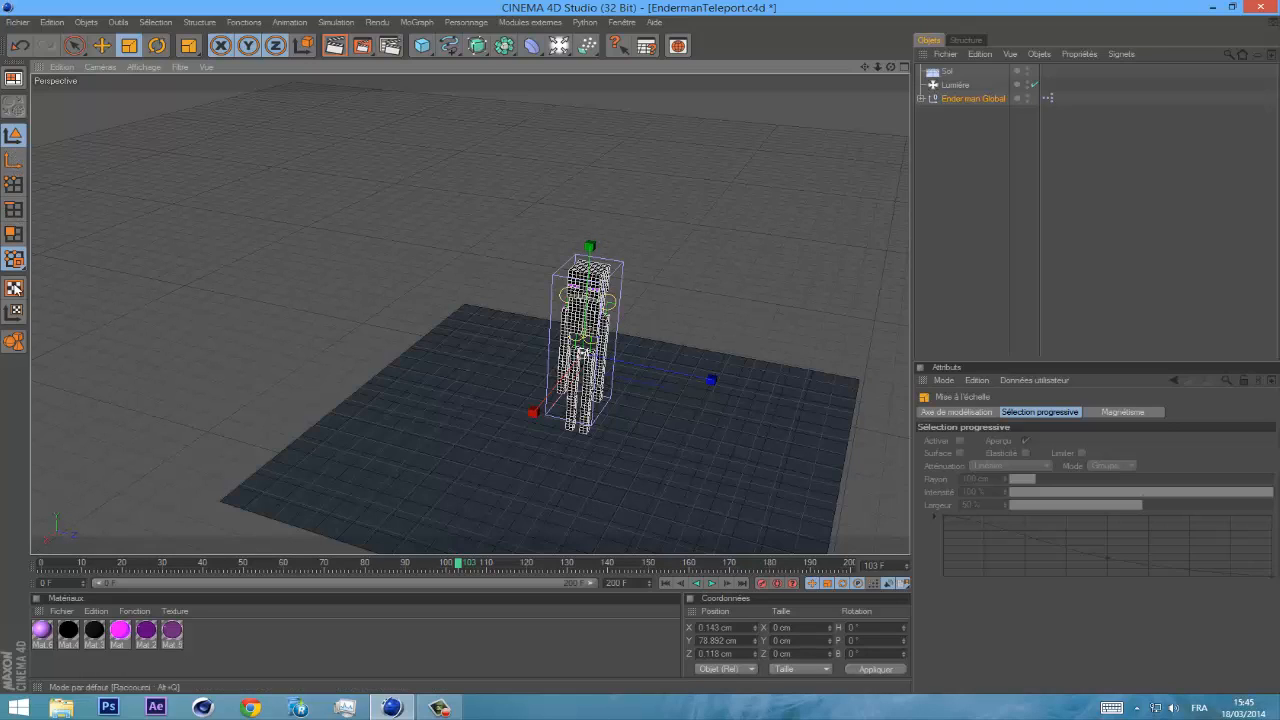
left_click(13, 345)
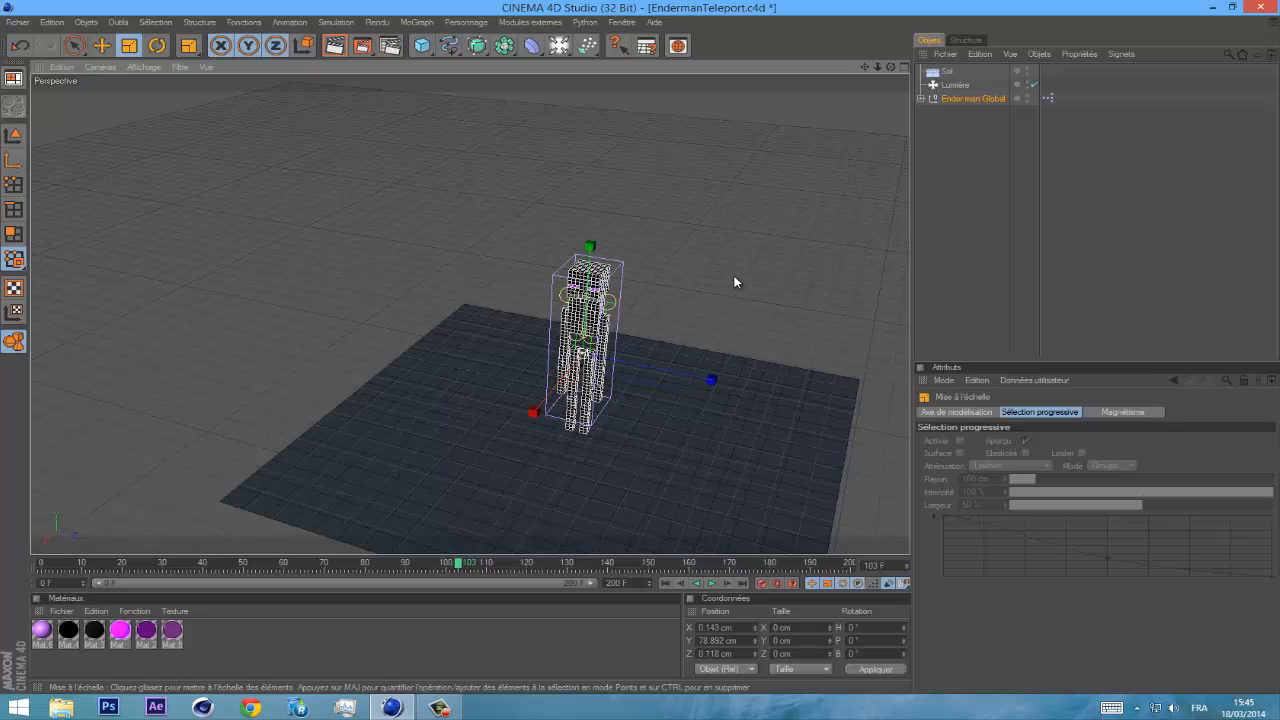
left_click_drag(735, 283, 725, 284)
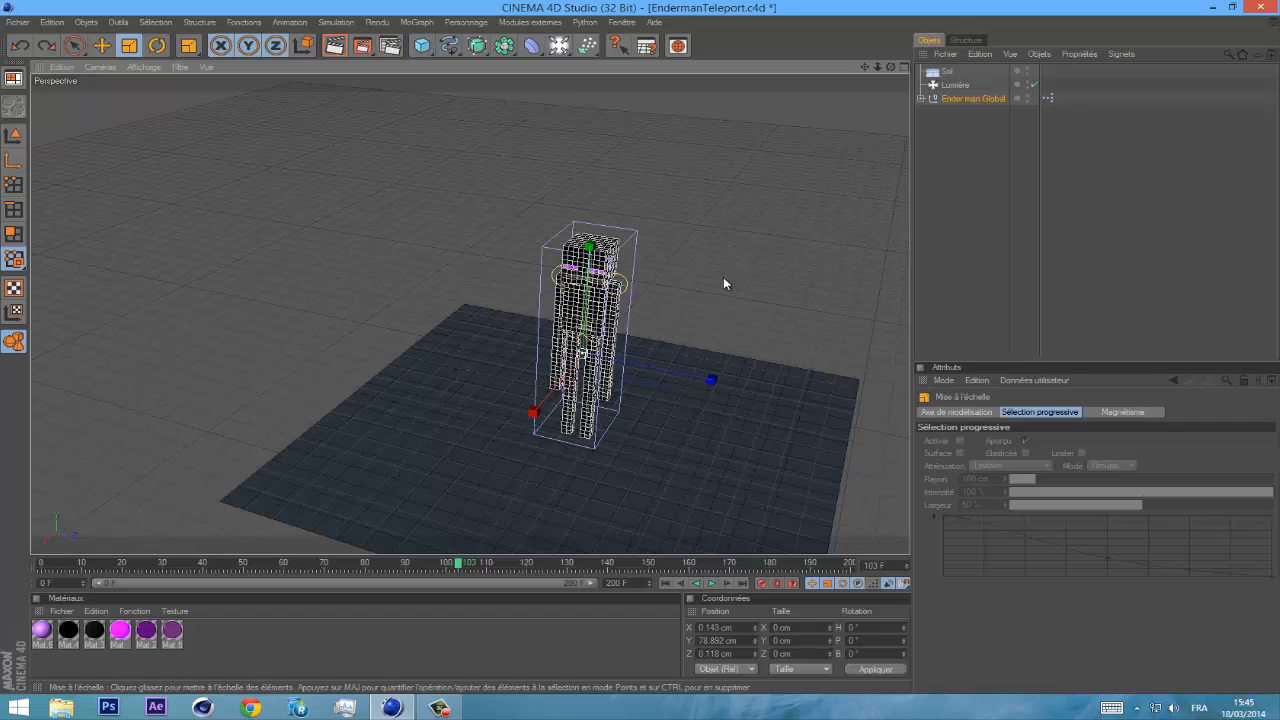
- Raise the Ender man Global object to about Y 272 cm and lift the Sol floor beneath its feet, to about Y 19 cm
mouse_move(643, 360)
left_mouse_down()
mouse_move(636, 378)
mouse_move(642, 346)
left_mouse_up()
left_click_drag(889, 67, 642, 350)
left_click(103, 47)
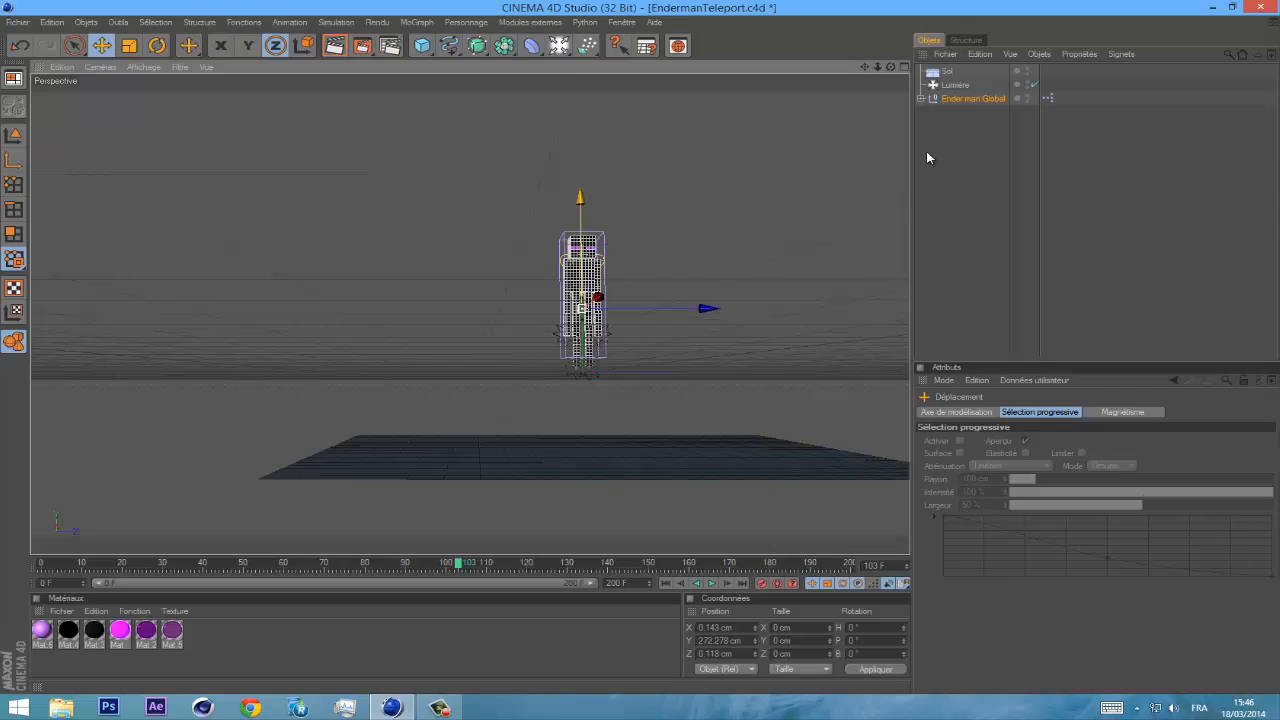
left_click(945, 72)
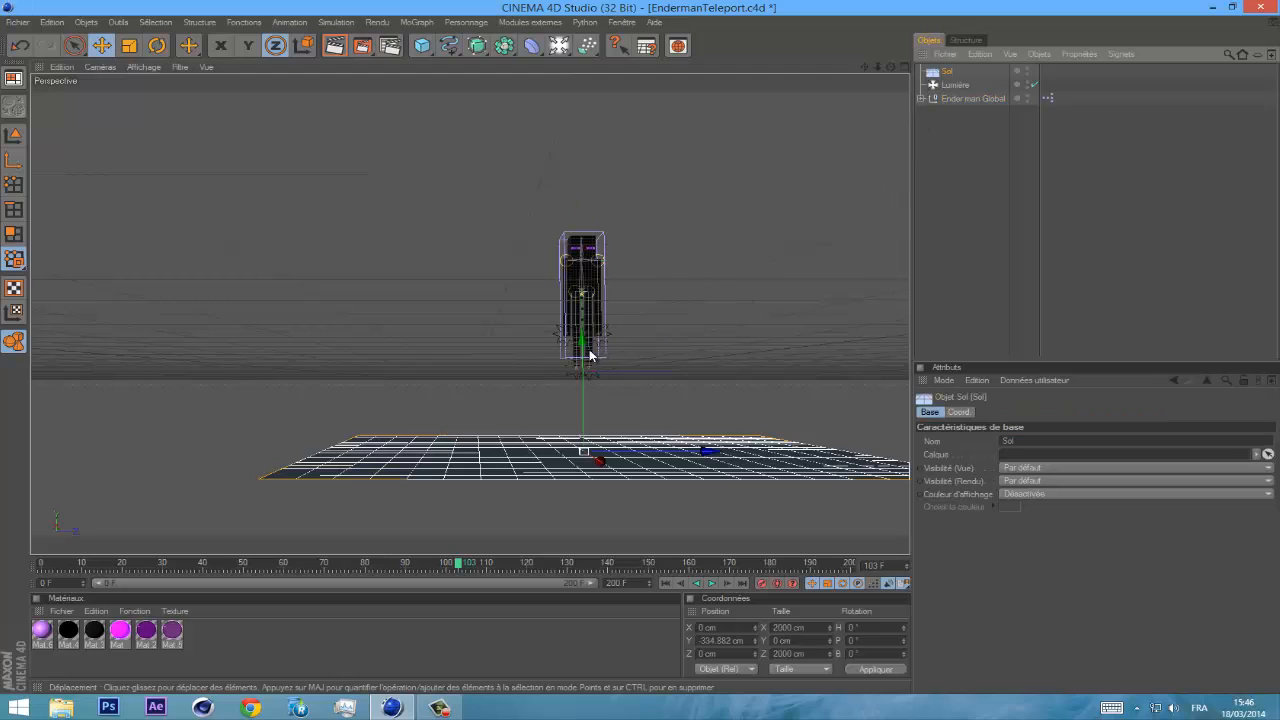
left_click_drag(640, 345, 640, 346)
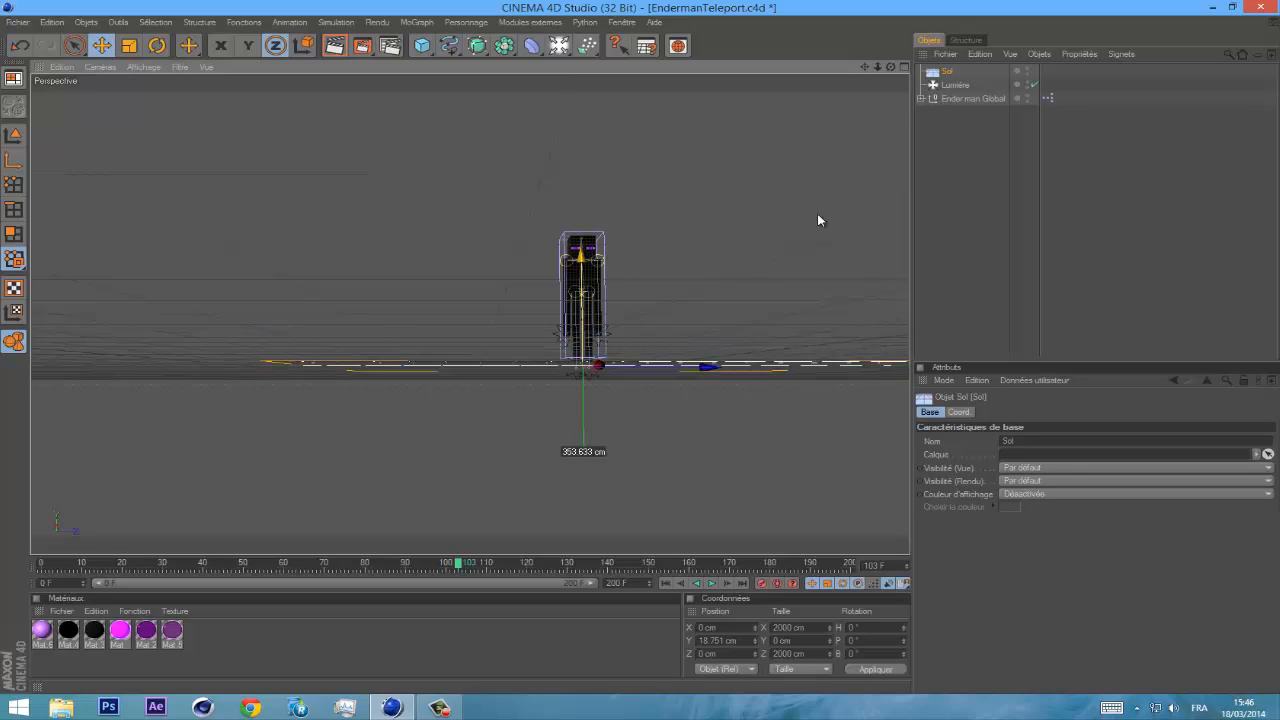
- Move the Ender man Global object along the Z axis to about -251 cm, toward one side of the floor
left_click_drag(891, 67, 641, 347)
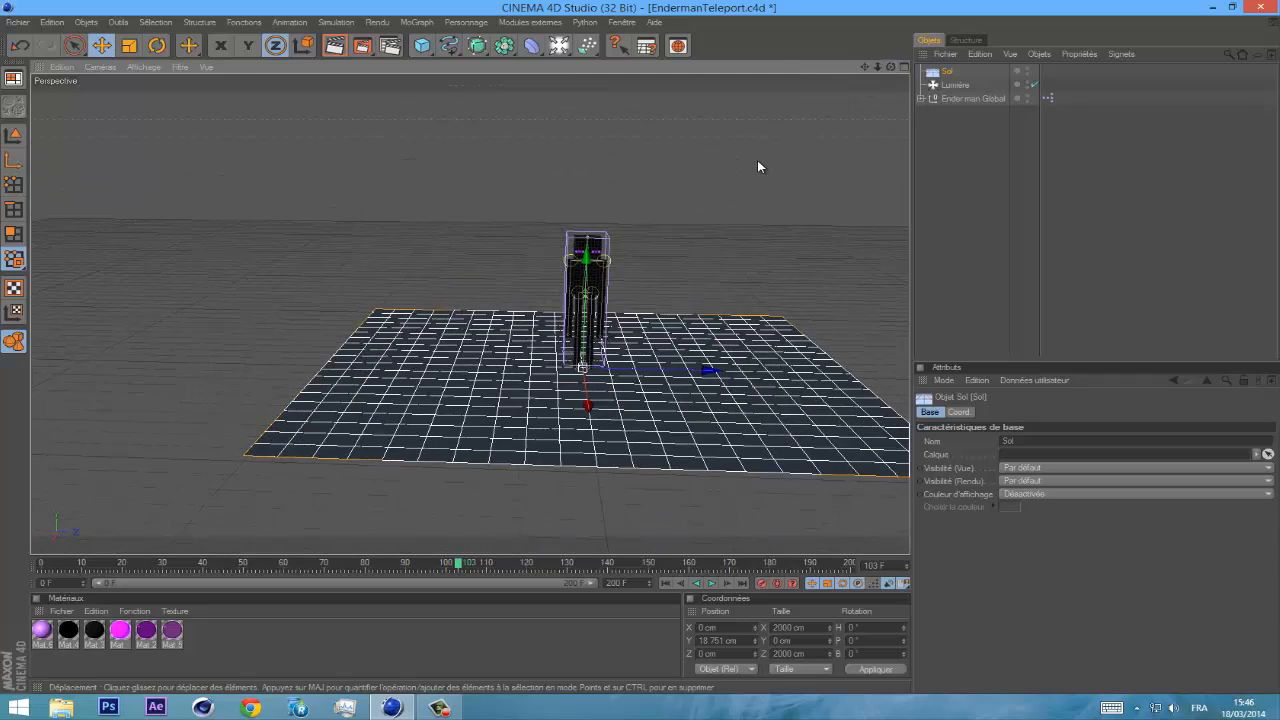
scroll(757, 160, "up", 2)
left_click_drag(865, 67, 578, 336)
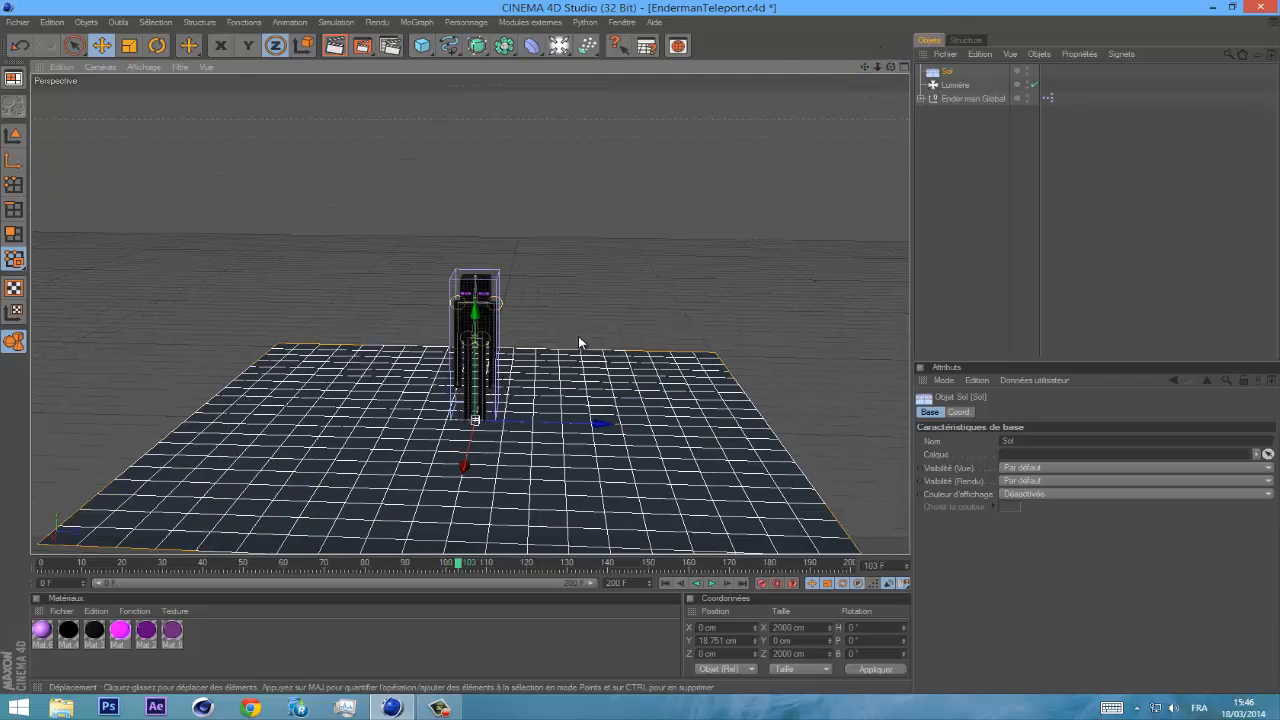
scroll(578, 338, "up", 5)
left_click_drag(865, 67, 892, 42)
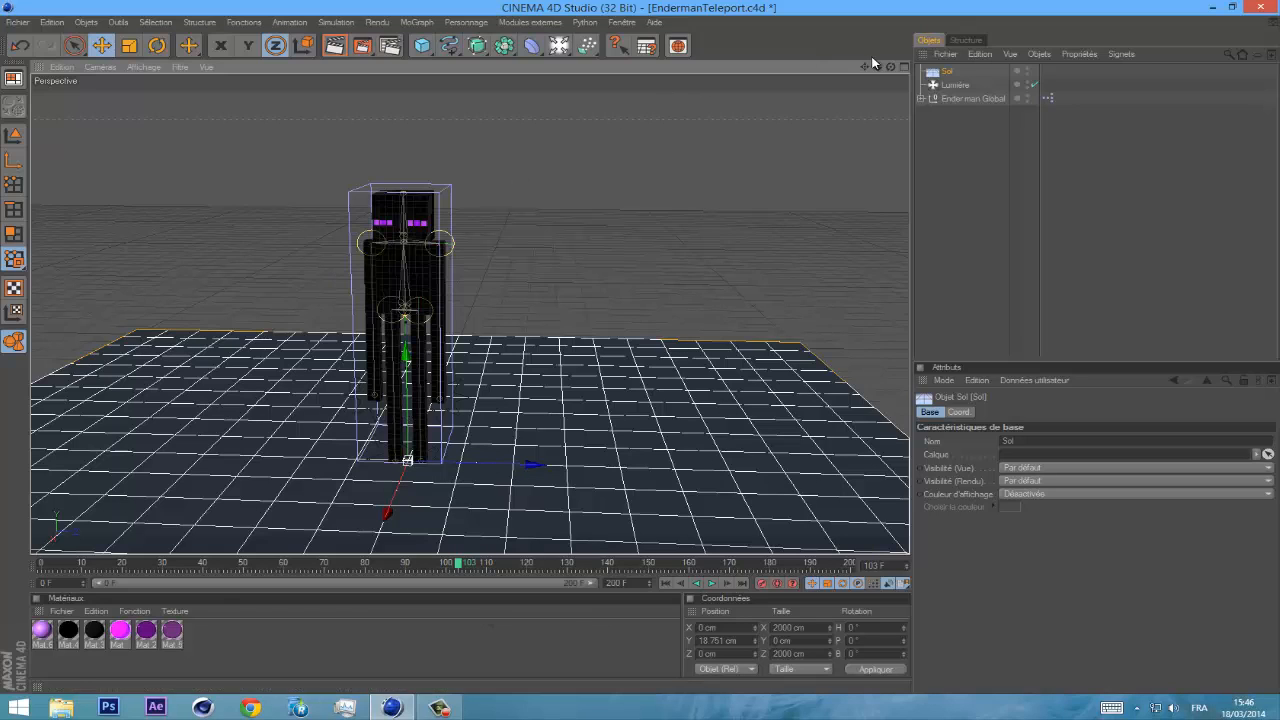
left_click(963, 98)
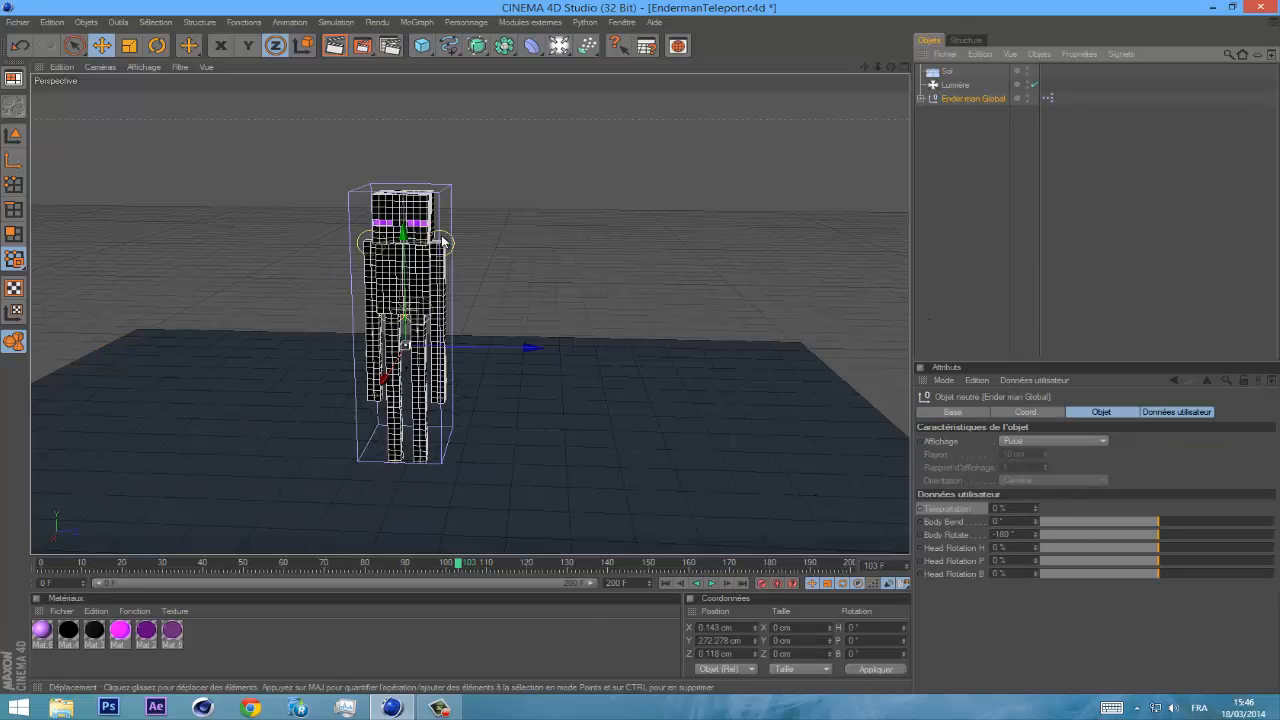
left_click_drag(516, 347, 634, 358)
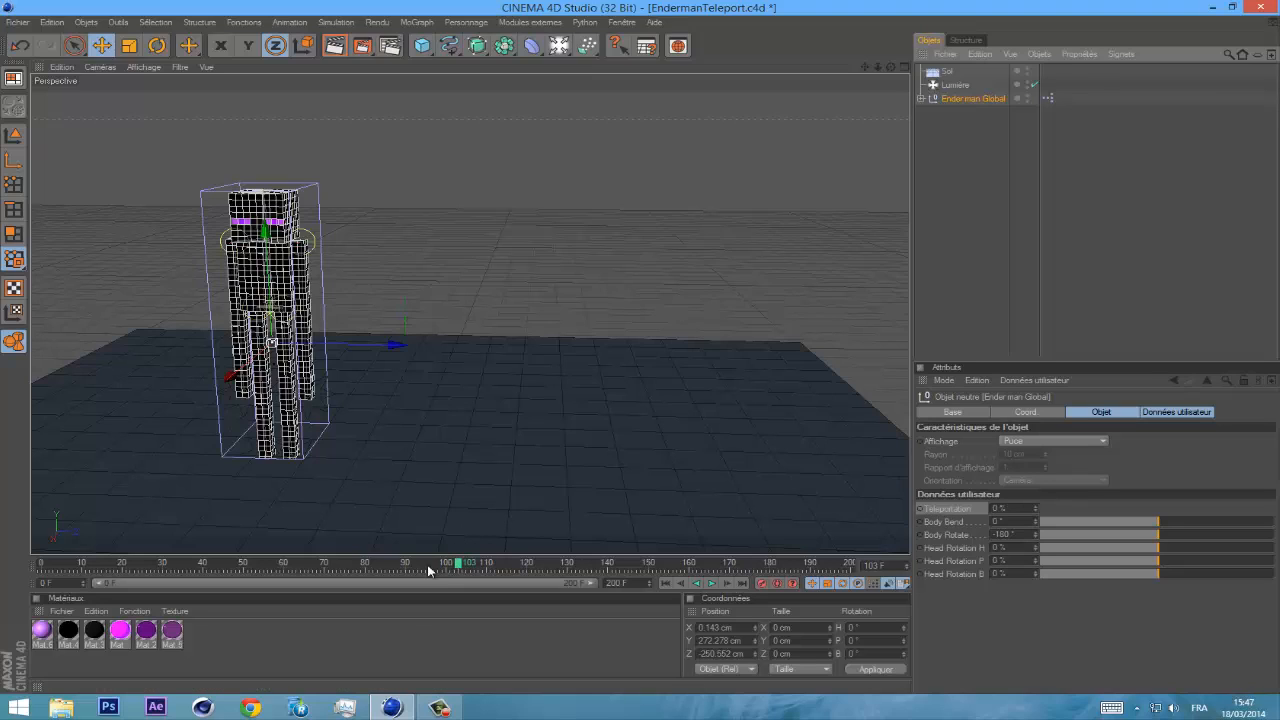
- Set a keyframe for the Ender man Global object's Teleportation parameter at 0 % on frame 0
left_click_drag(458, 568, 40, 568)
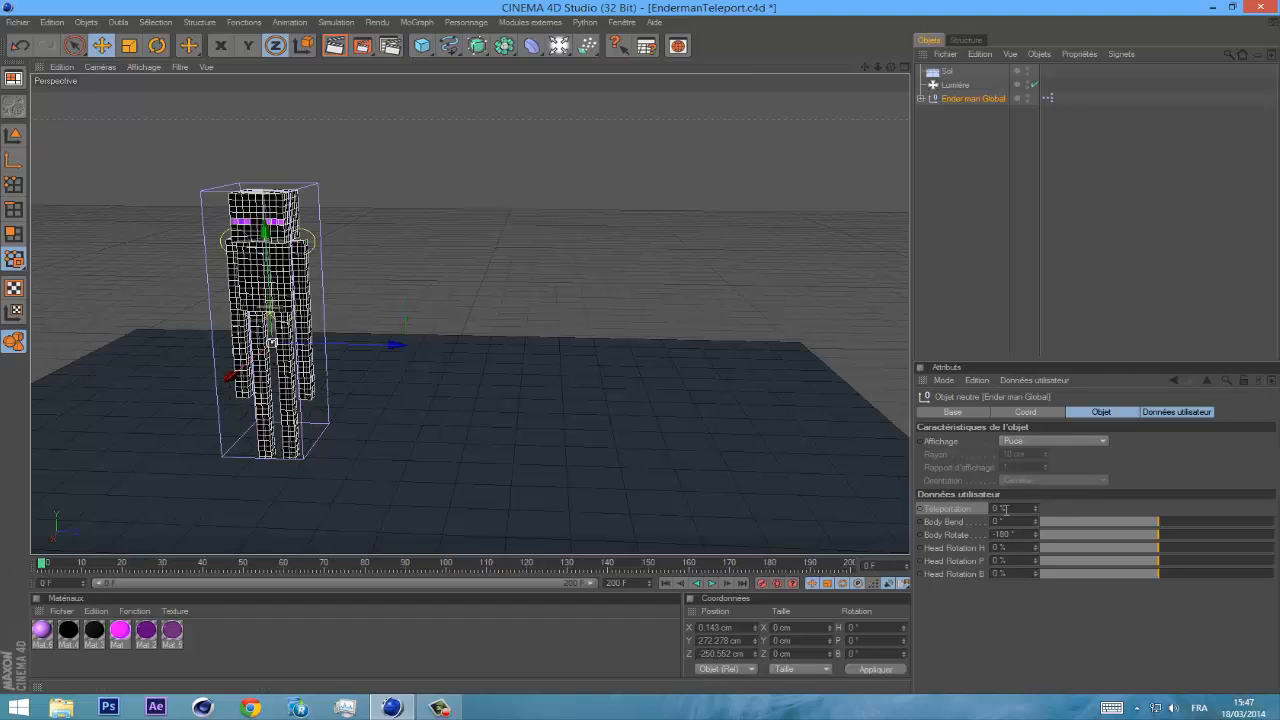
left_click(920, 508, "ctrl")
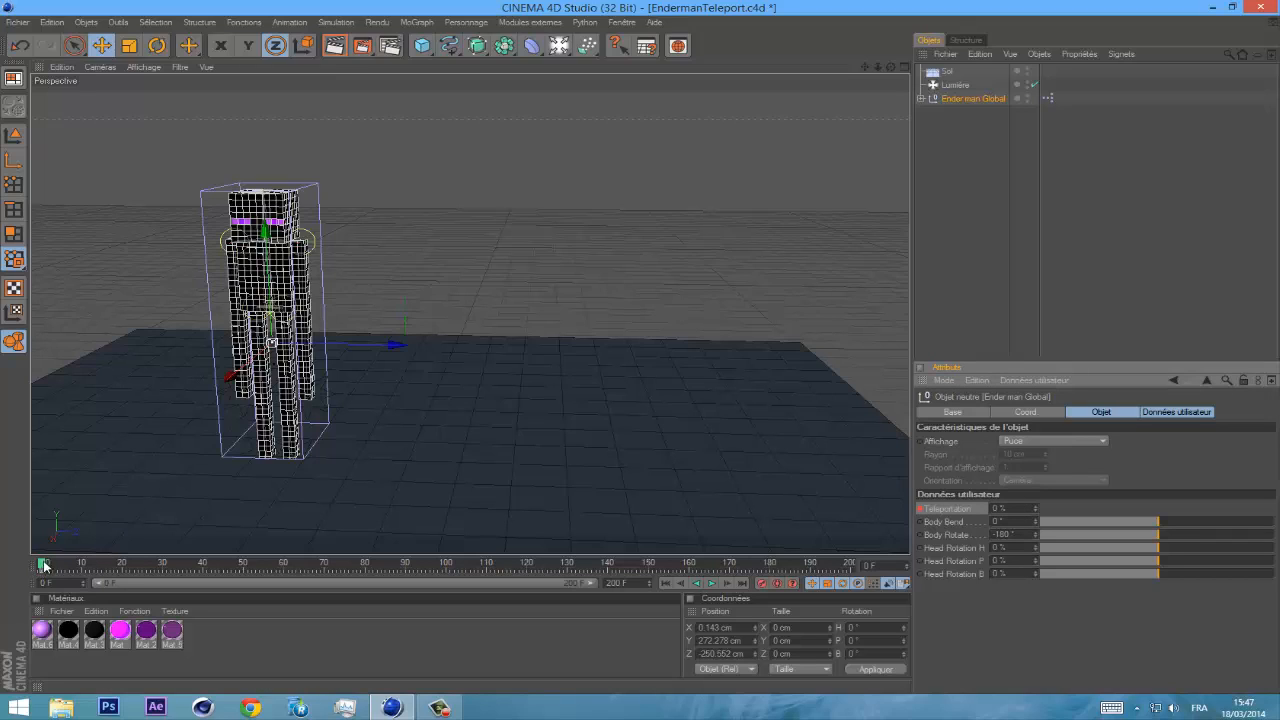
- Set the Teleportation parameter to 100 % on frame 10 and record a keyframe for it
left_click_drag(44, 566, 83, 571)
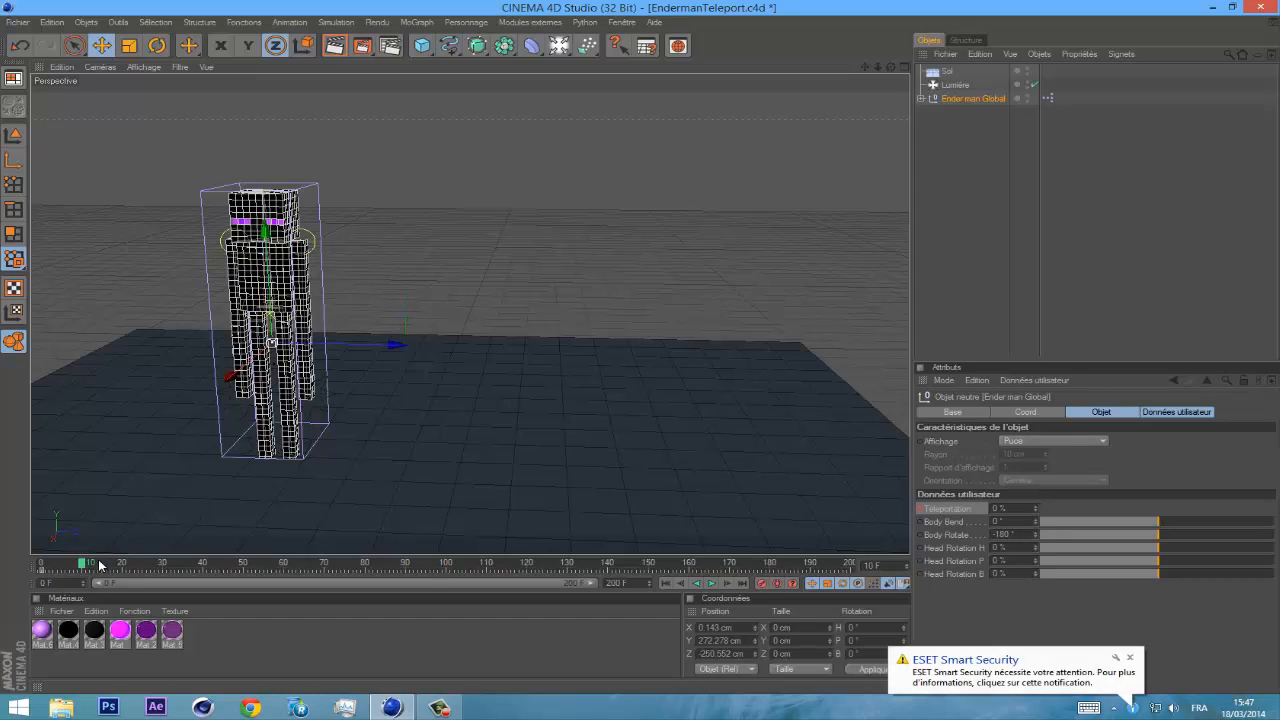
left_click(1131, 660)
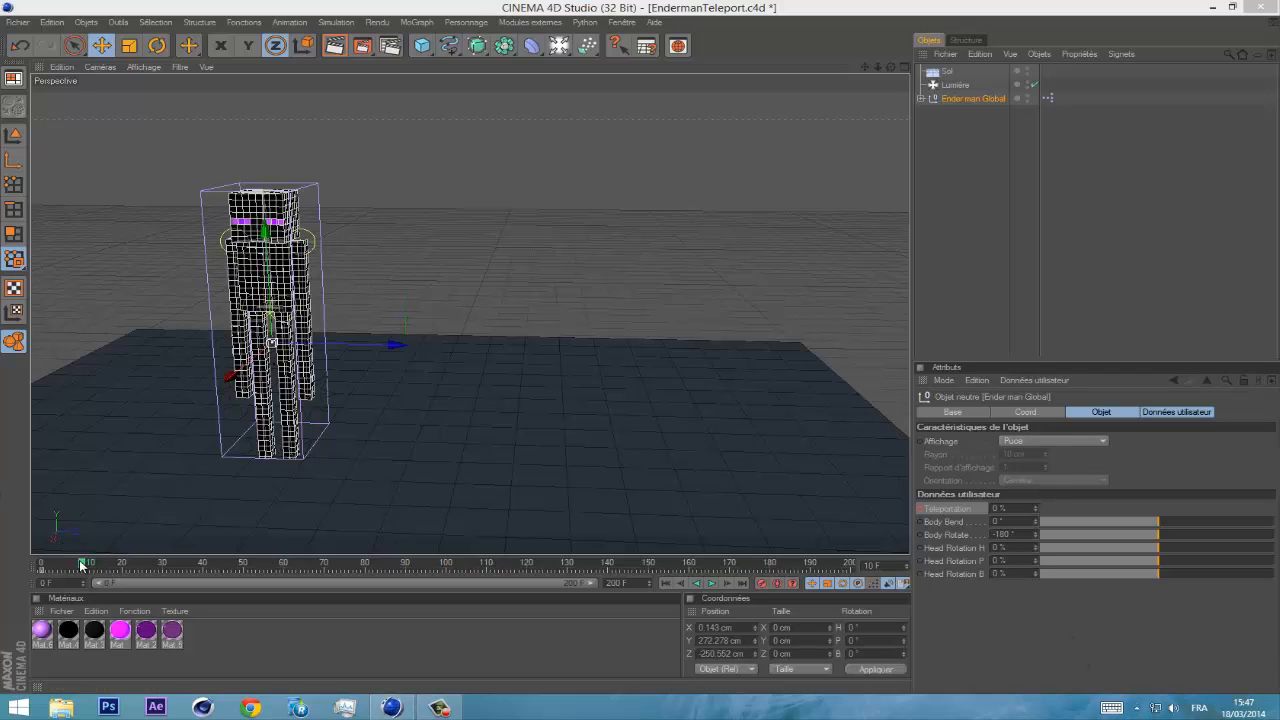
left_click_drag(82, 564, 44, 566)
left_click_drag(75, 572, 83, 565)
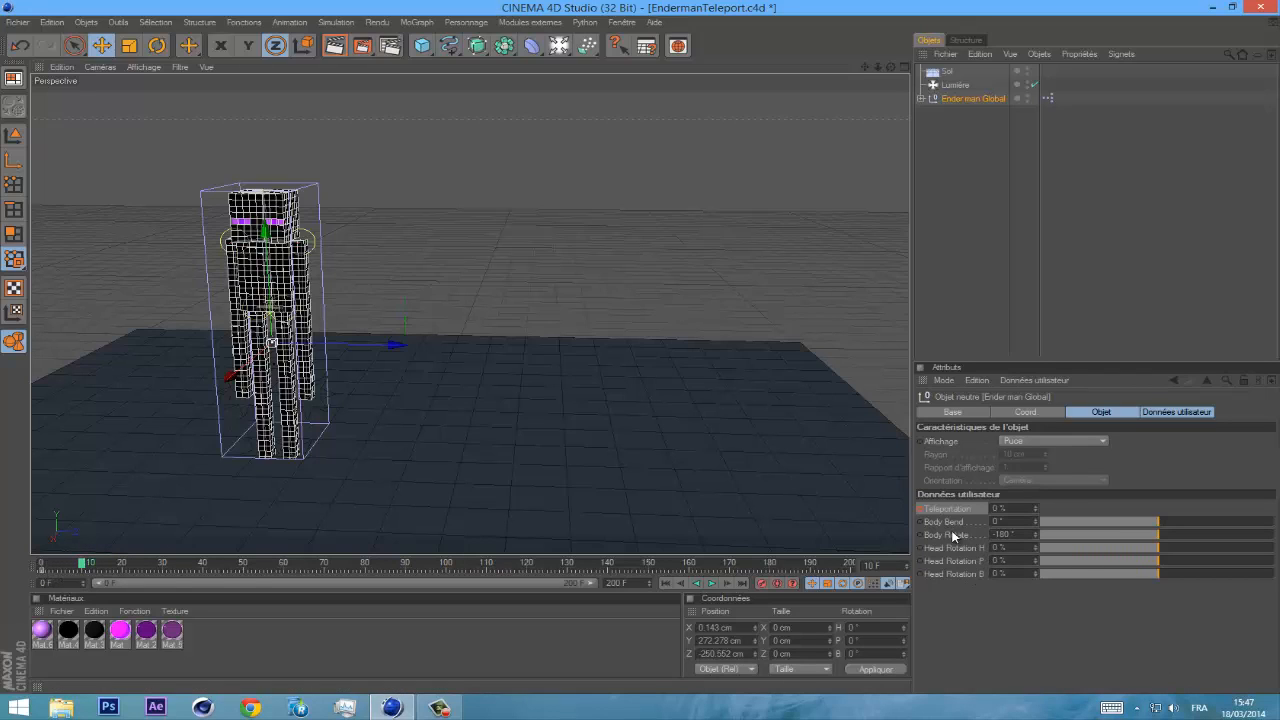
mouse_move(82, 563)
left_mouse_down()
mouse_move(48, 563)
mouse_move(84, 566)
left_mouse_up()
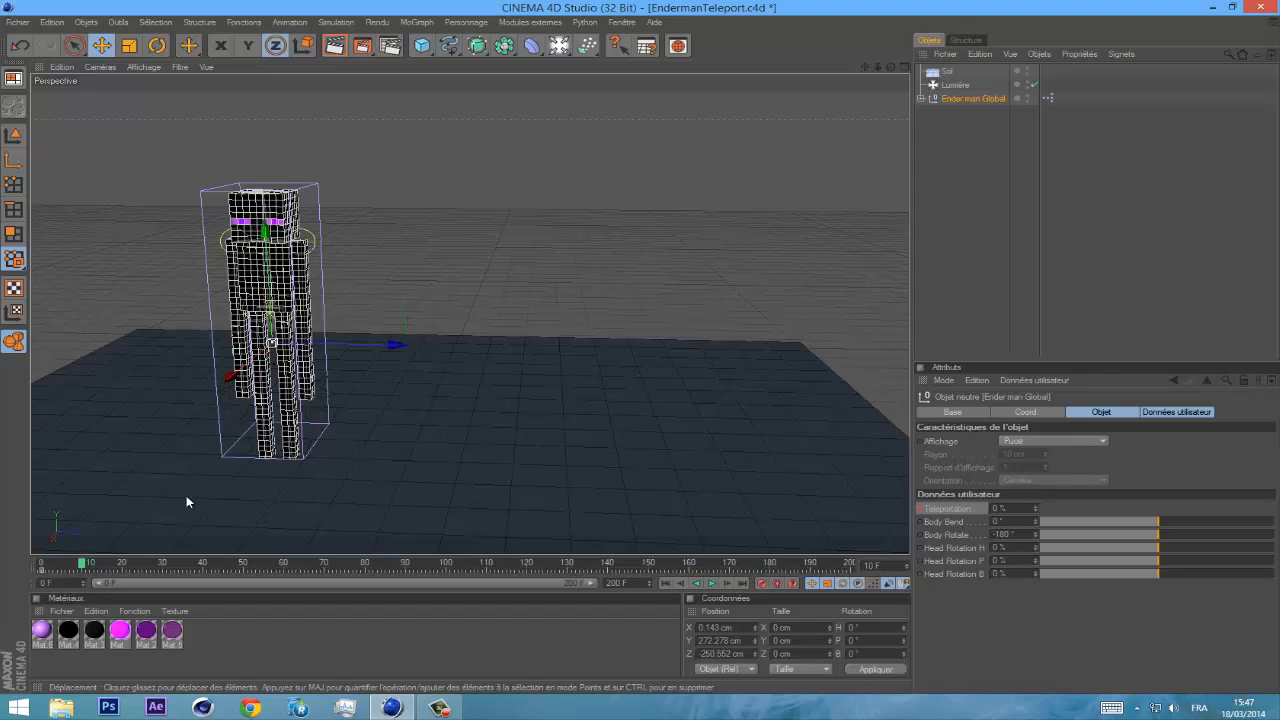
left_click(1019, 510)
type("100")
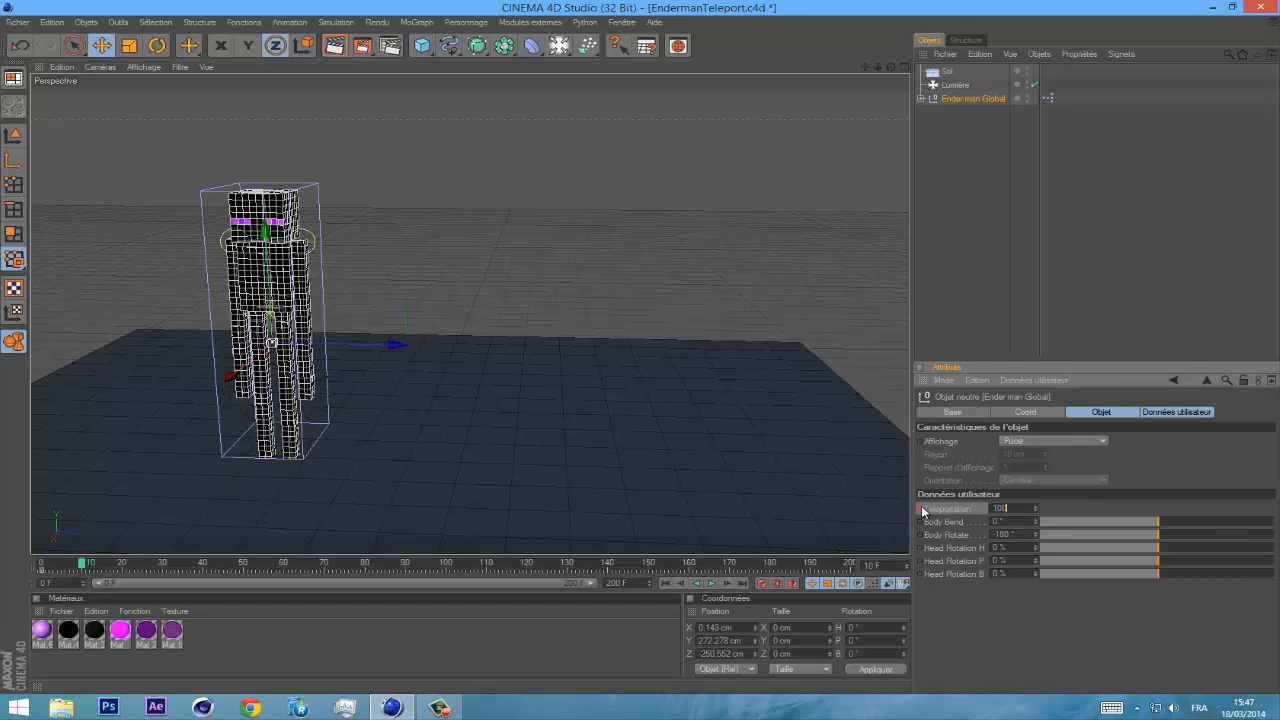
left_click(921, 508, "ctrl")
key("Return")
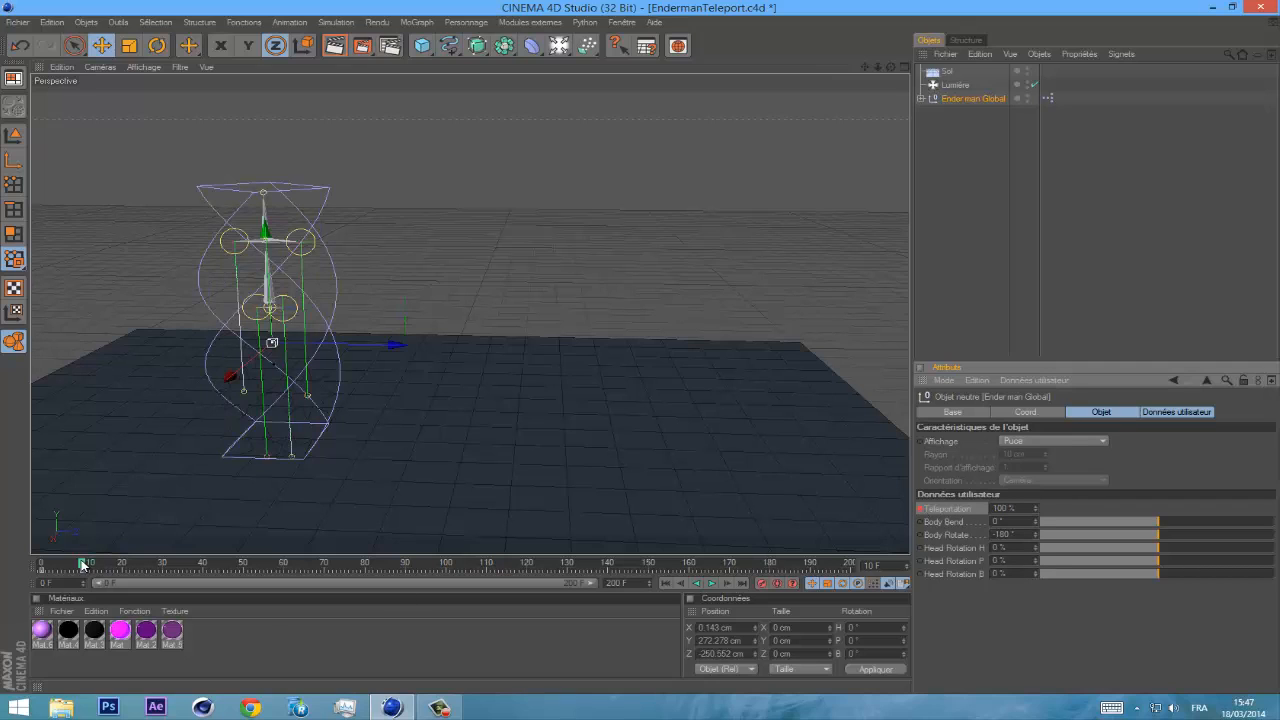
- Scrub through the teleport animation and render the view at frame 7, returning to frame 0 at the end
left_click_drag(84, 565, 53, 566)
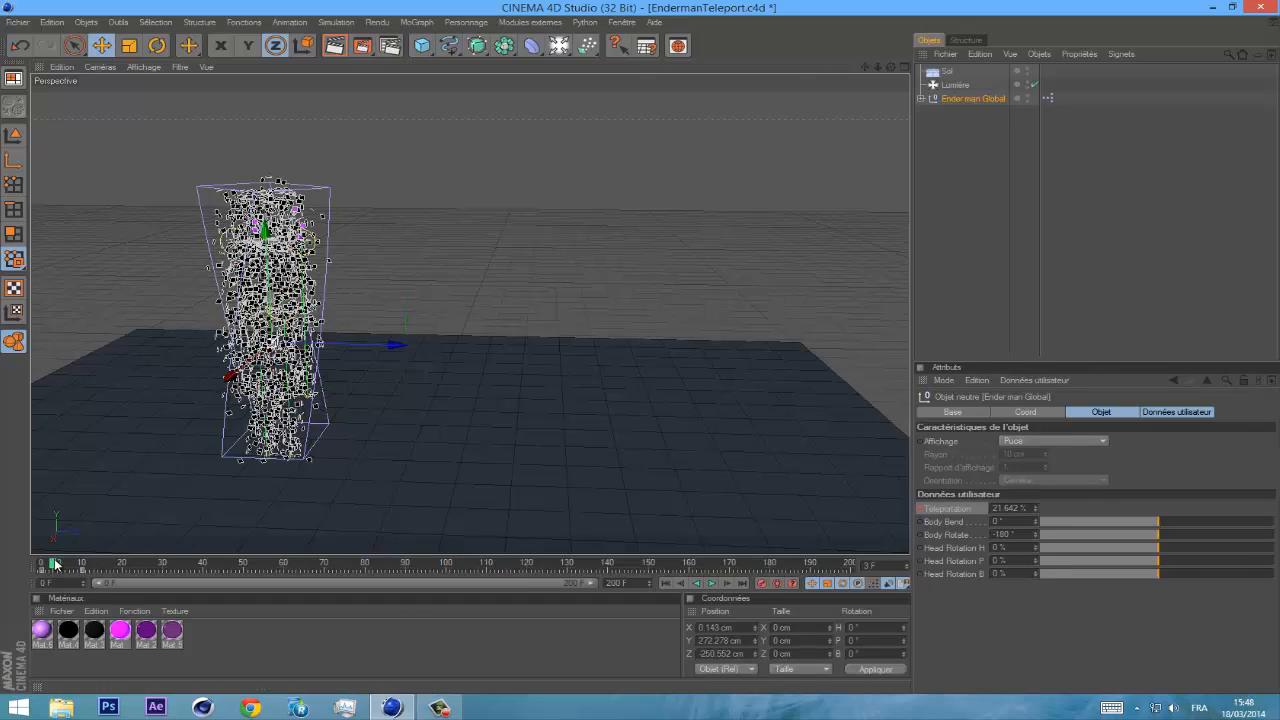
left_click_drag(58, 570, 70, 567)
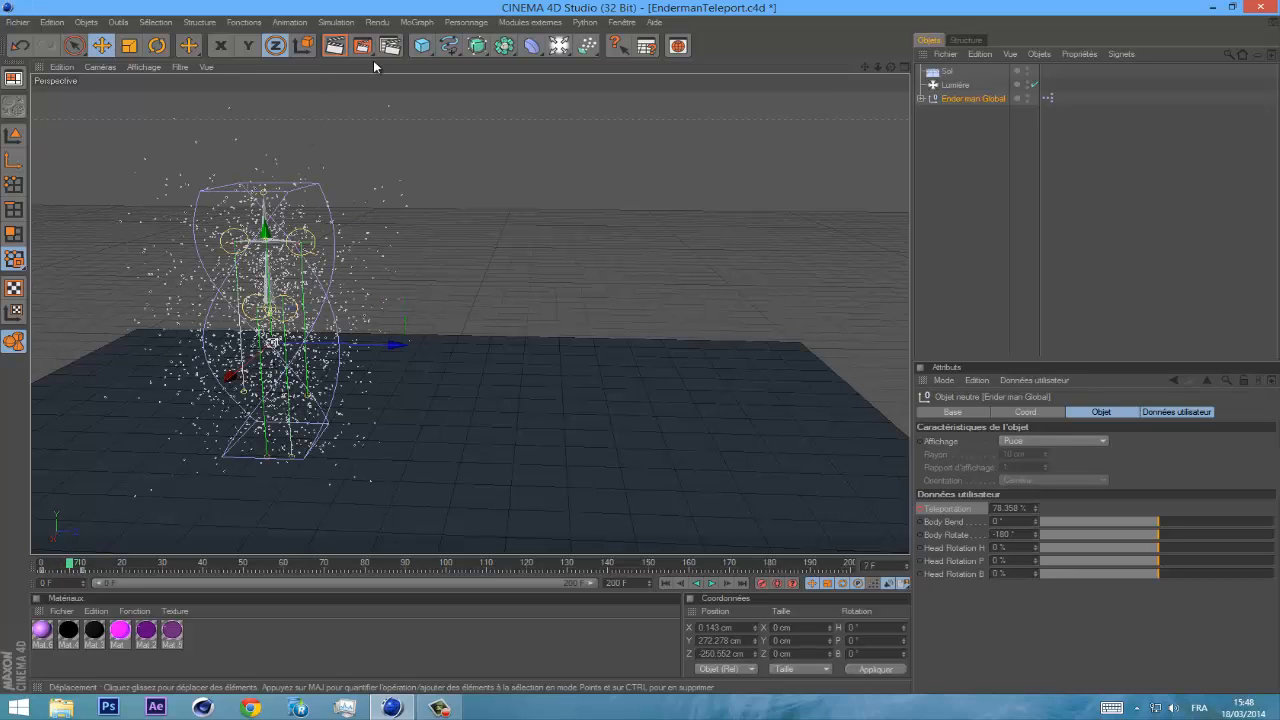
left_click(334, 46)
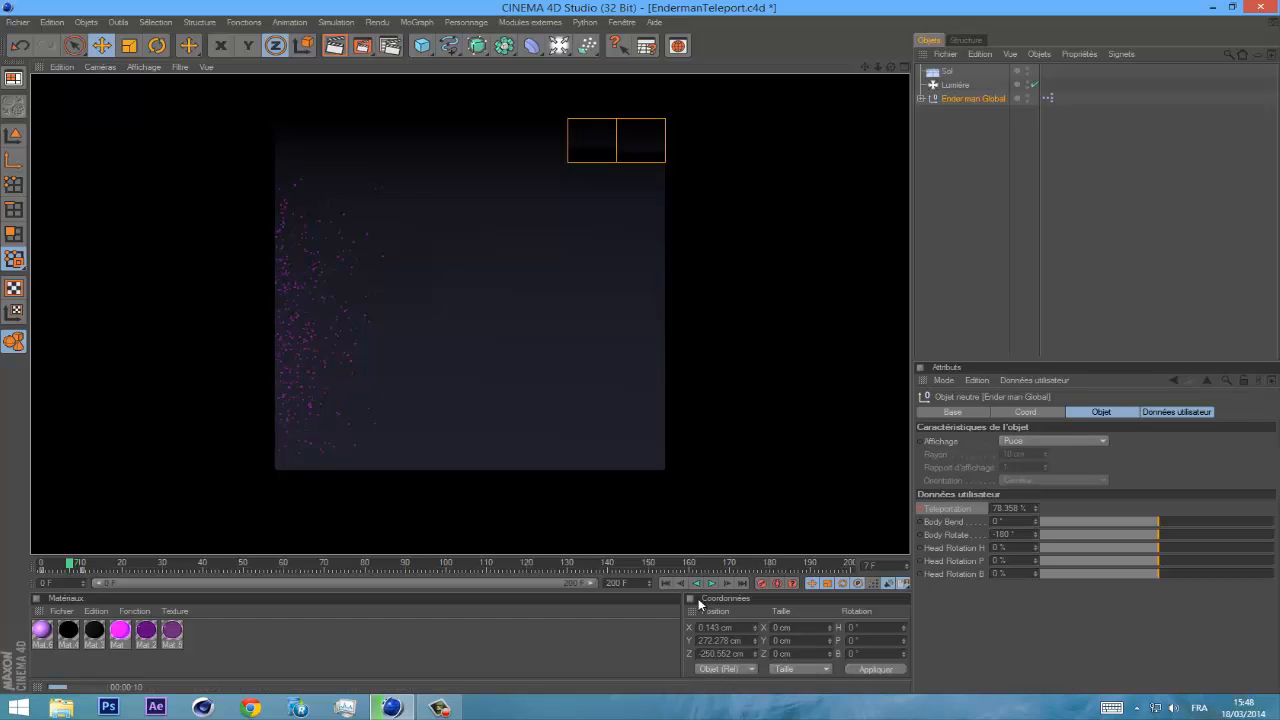
left_click(670, 581)
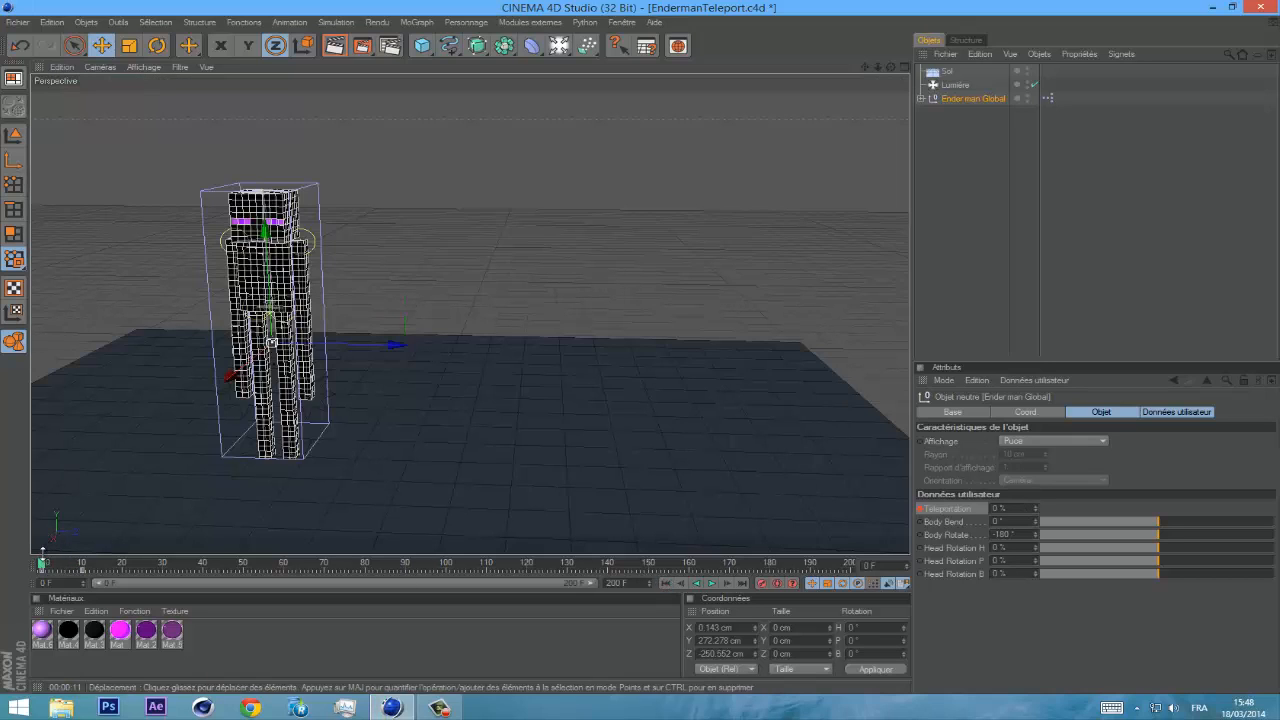
- Move the Ender man Global object along the Z axis to about 513 cm on frame 20 and record a keyframe
left_click_drag(44, 564, 82, 564)
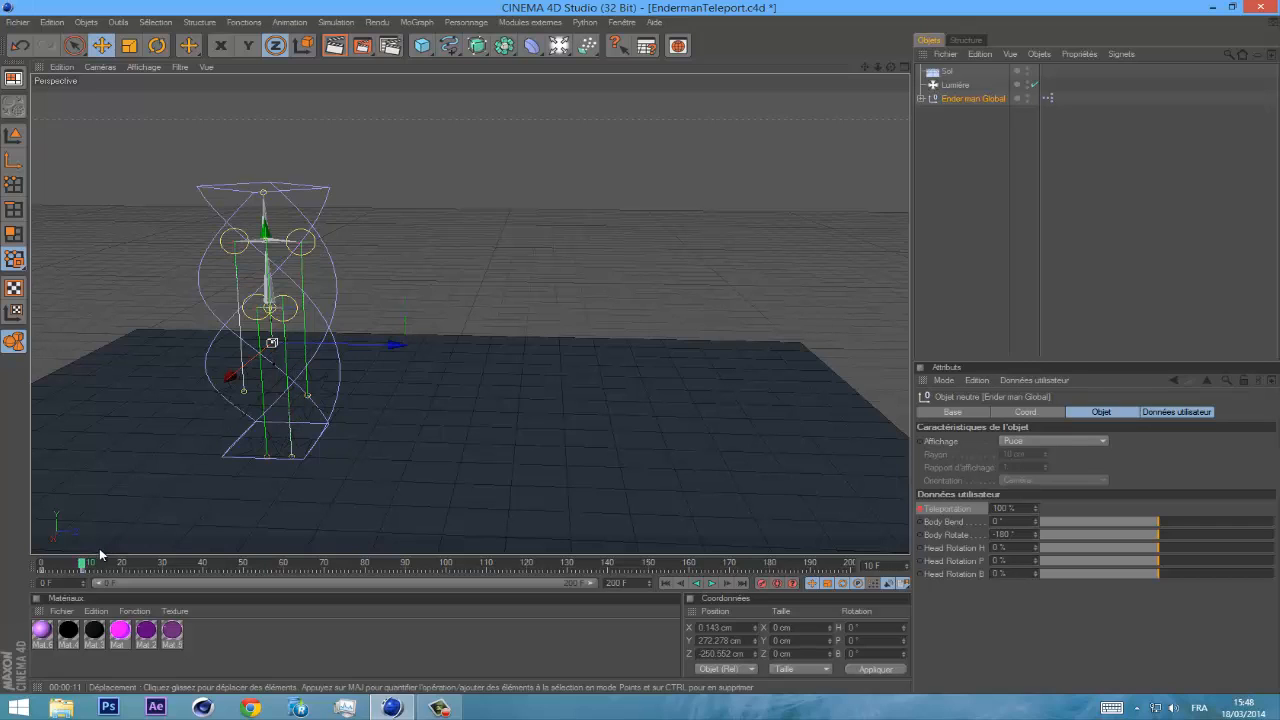
mouse_move(83, 566)
left_mouse_down()
mouse_move(43, 566)
mouse_move(81, 566)
left_mouse_up()
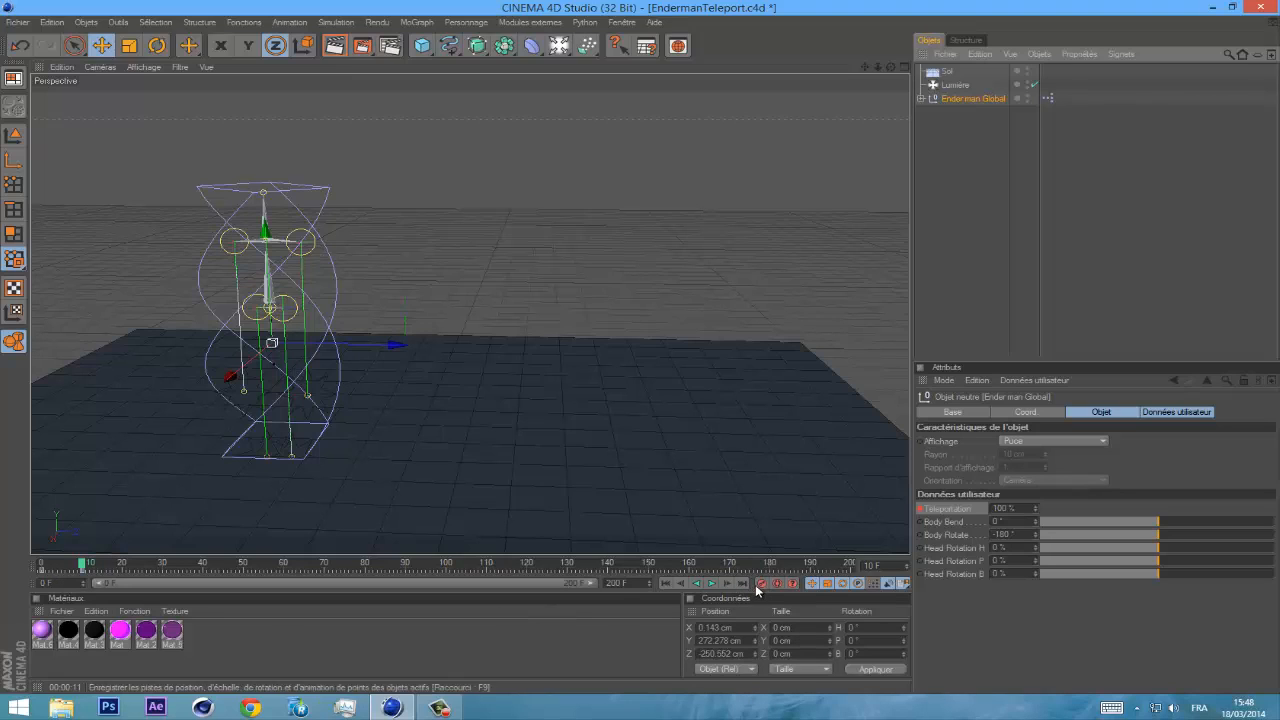
left_click_drag(84, 565, 123, 566)
left_click_drag(410, 347, 690, 353)
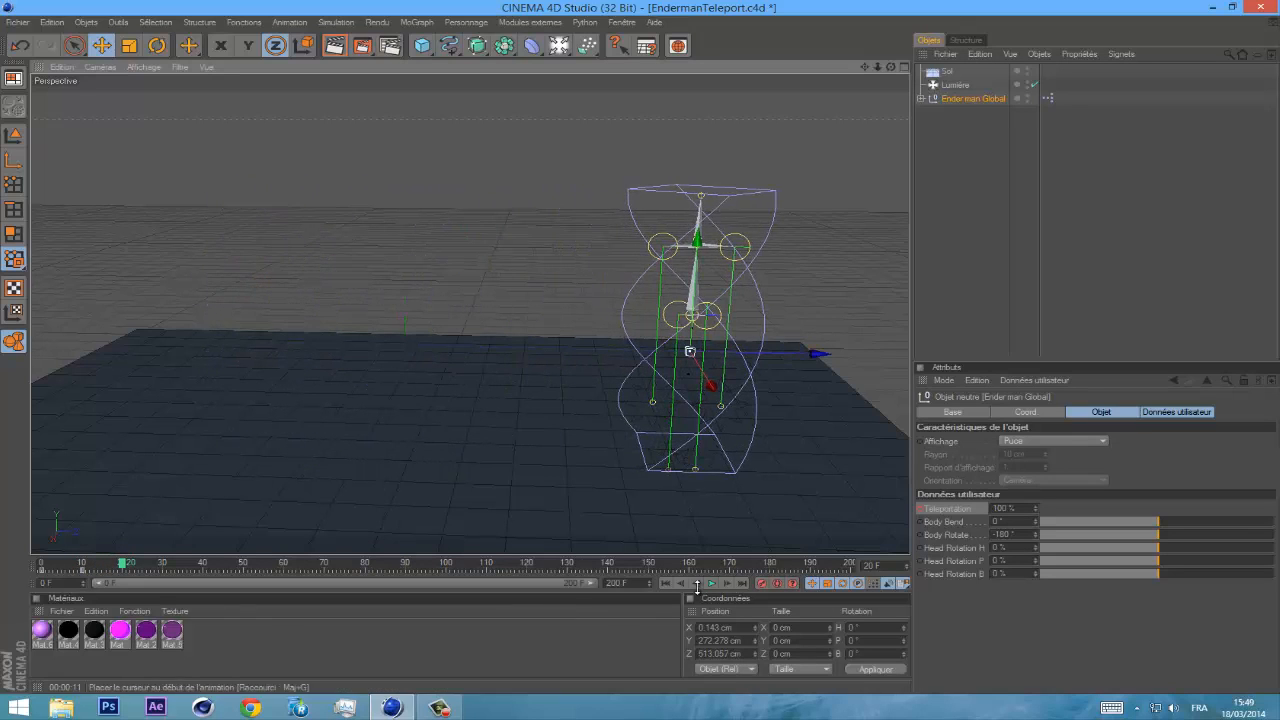
left_click(761, 585)
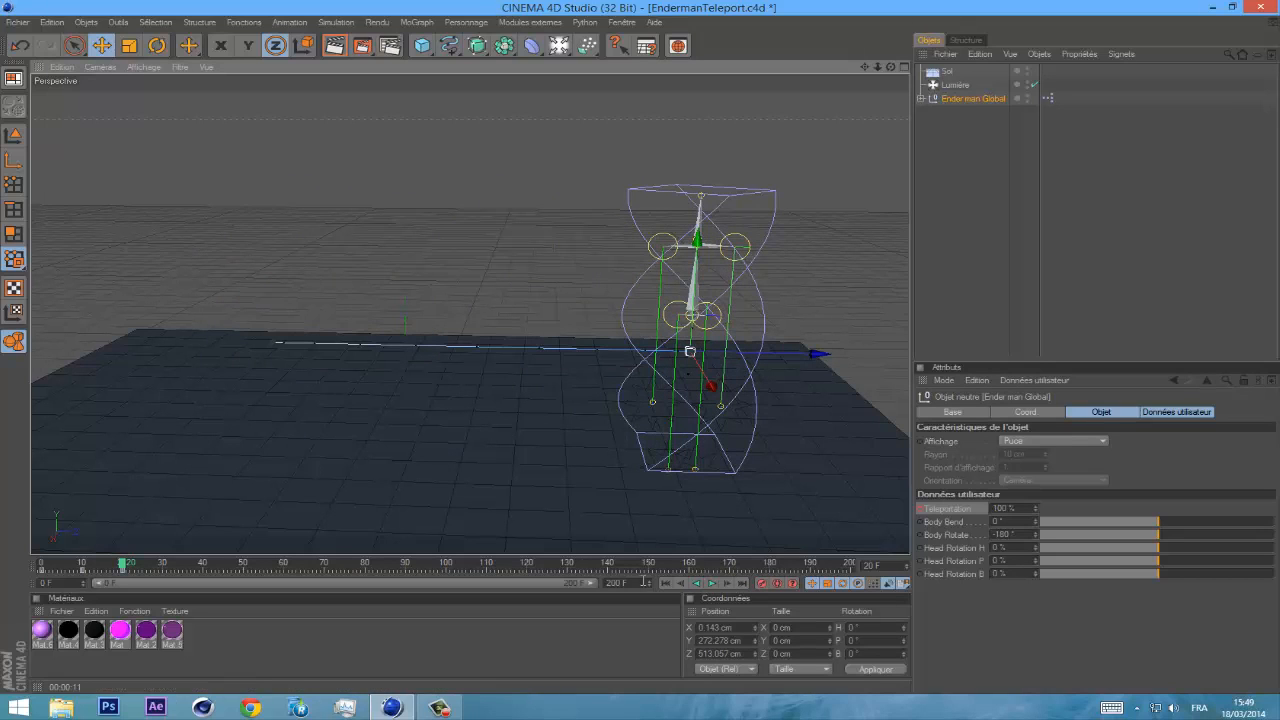
- Review the movement from frame 0 and set a Teleportation keyframe at 100 % on frame 20
left_click(666, 583)
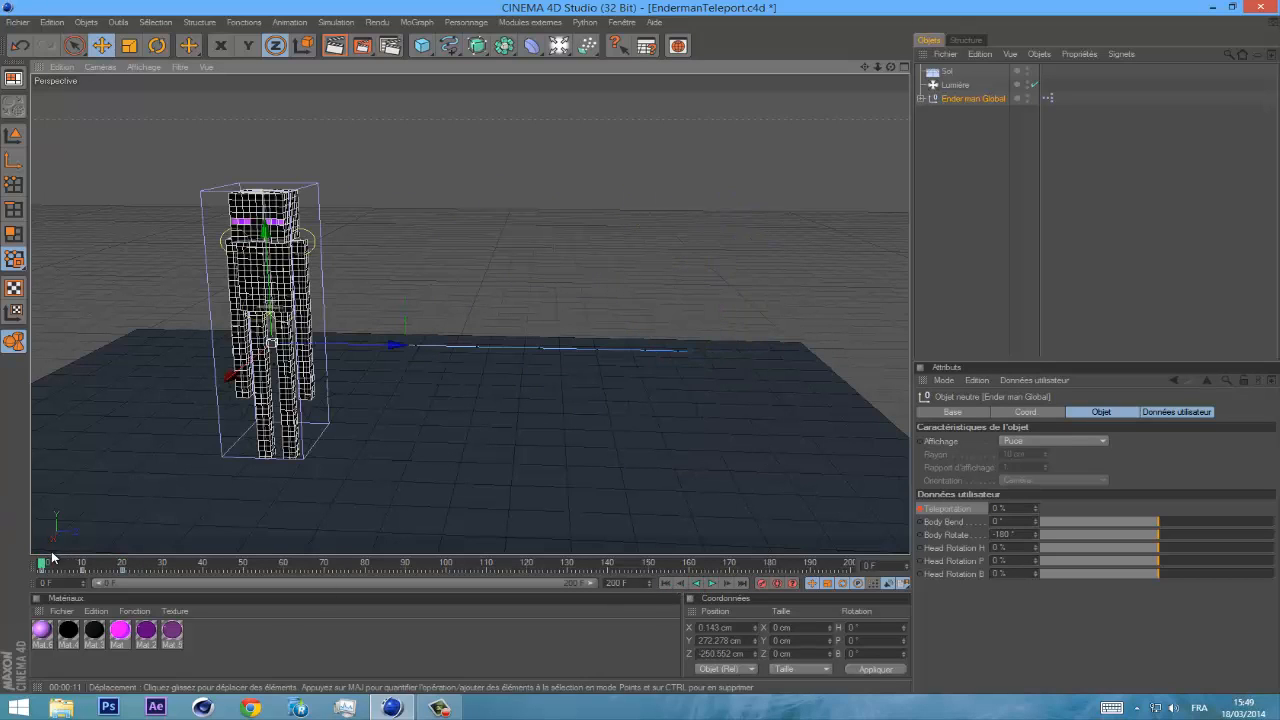
left_click_drag(46, 563, 122, 565)
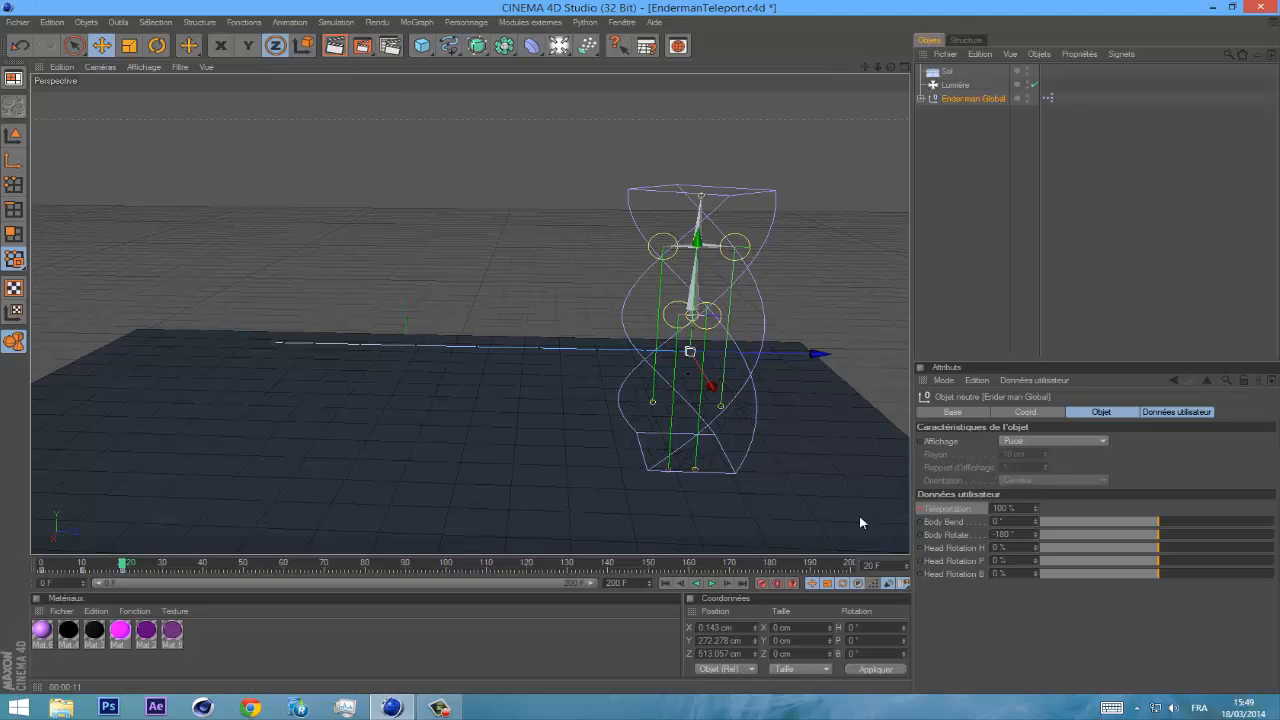
left_click(920, 509, "ctrl")
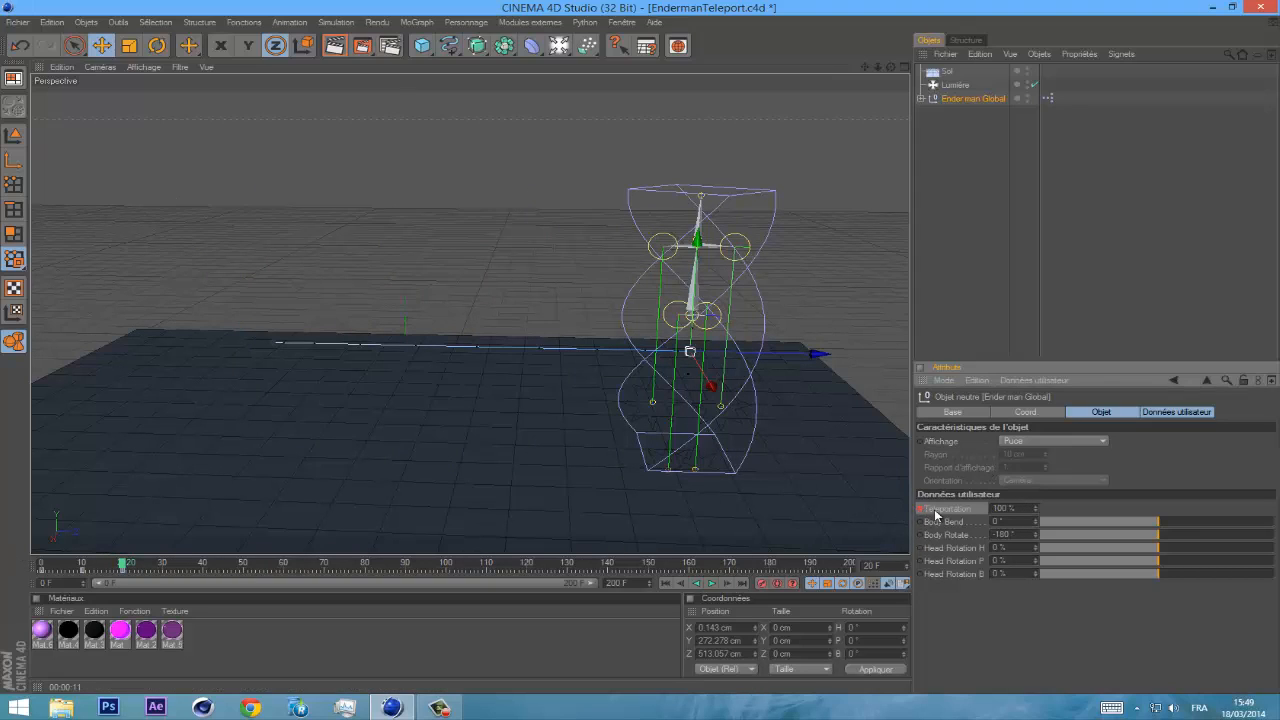
- Set the Ender man Global object's Teleportation parameter to 0 % on frame 30 and record a keyframe for it
left_click_drag(122, 568, 163, 567)
left_click_drag(1026, 508, 650, 521)
type("0")
key("Return")
- Play the complete teleport animation twice from frame 0 with nothing selected, scrub to frame 33, and reselect the Ender man Global object
left_click(665, 582)
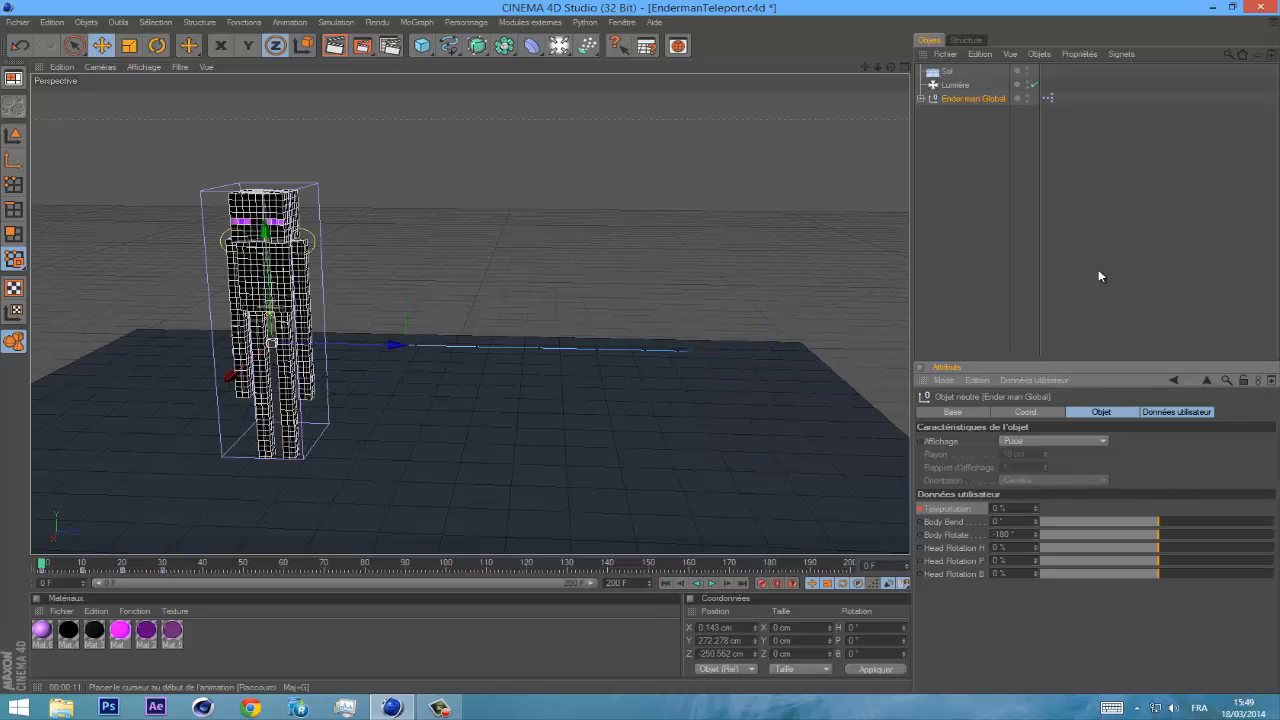
left_click(1098, 276)
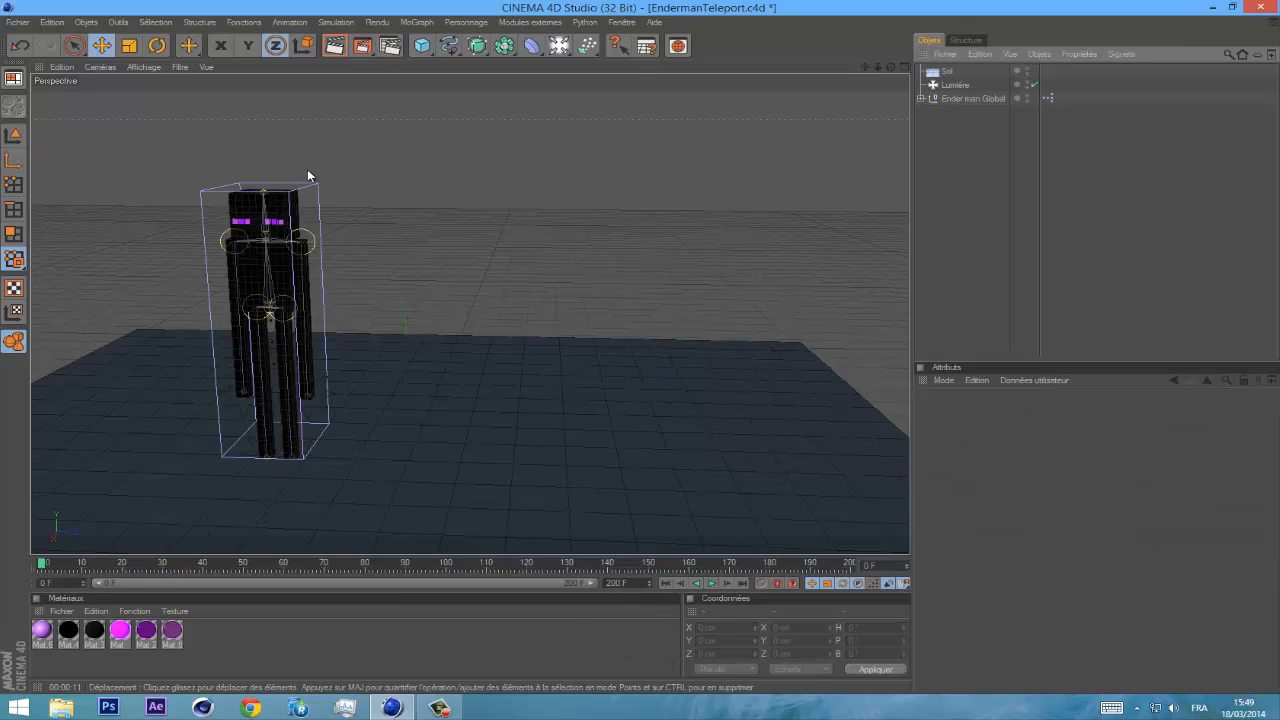
left_click(711, 583)
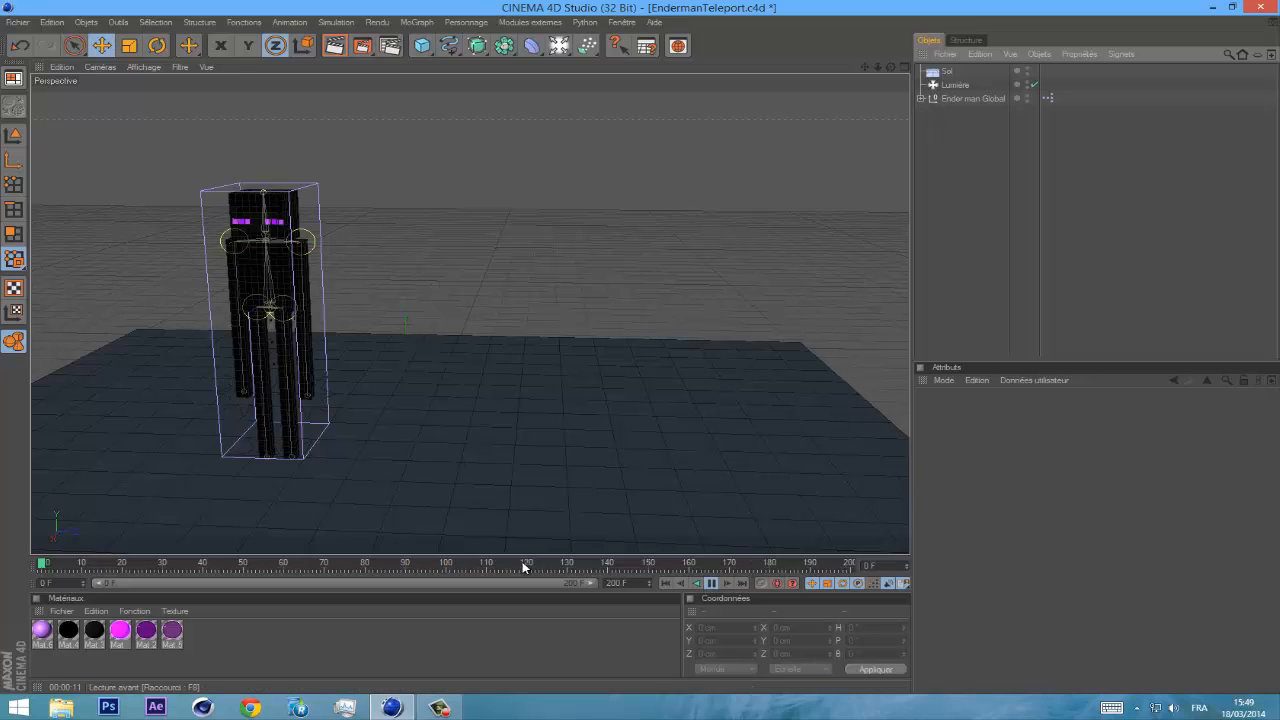
left_click(711, 583)
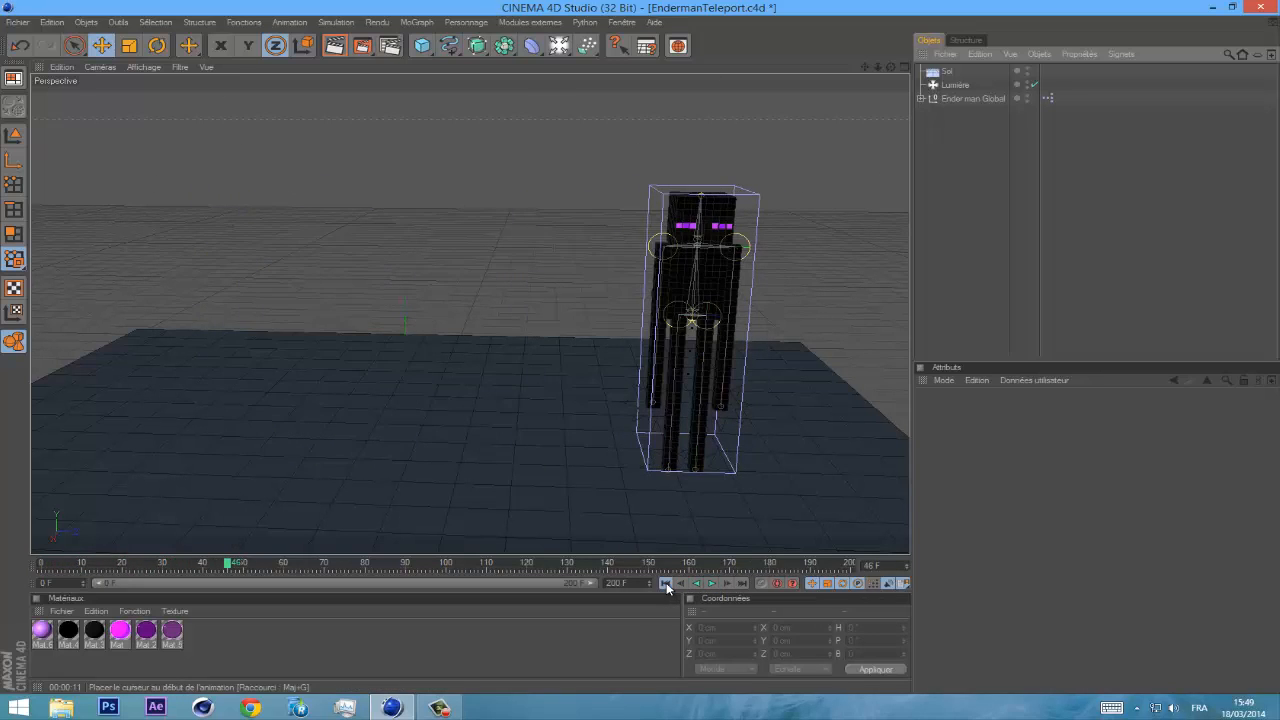
left_click(665, 583)
left_click(712, 584)
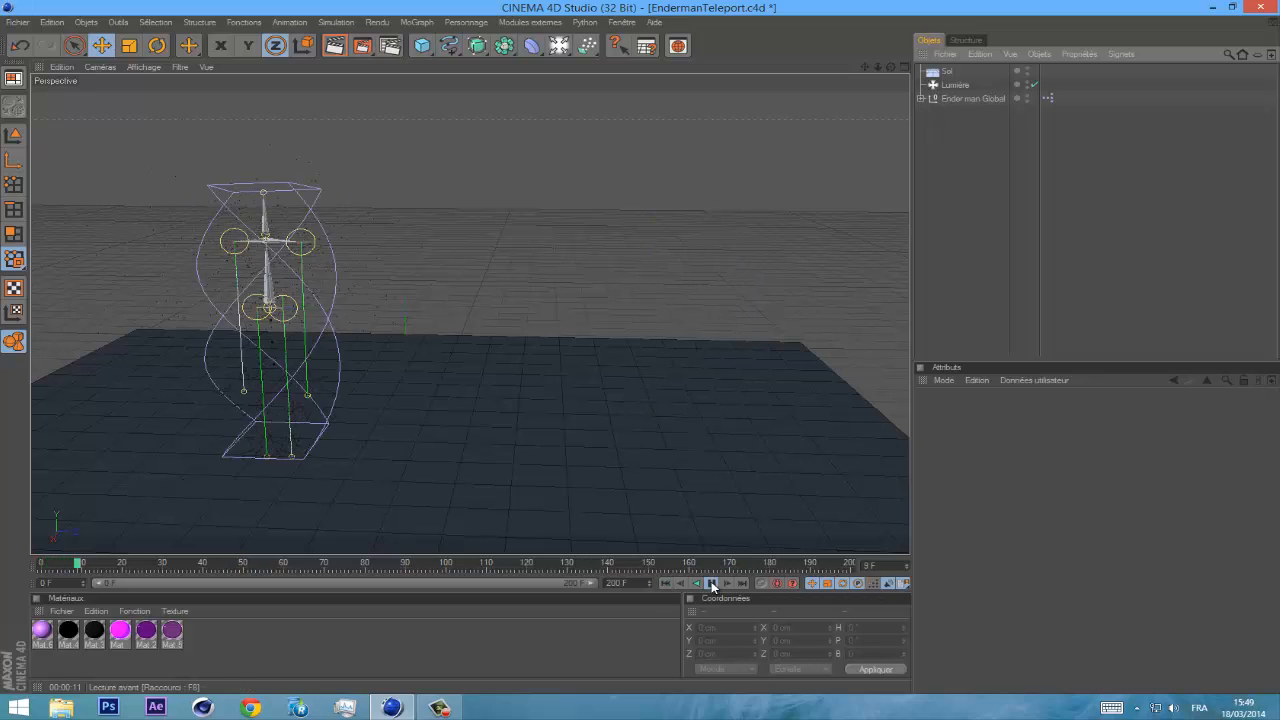
left_click(711, 584)
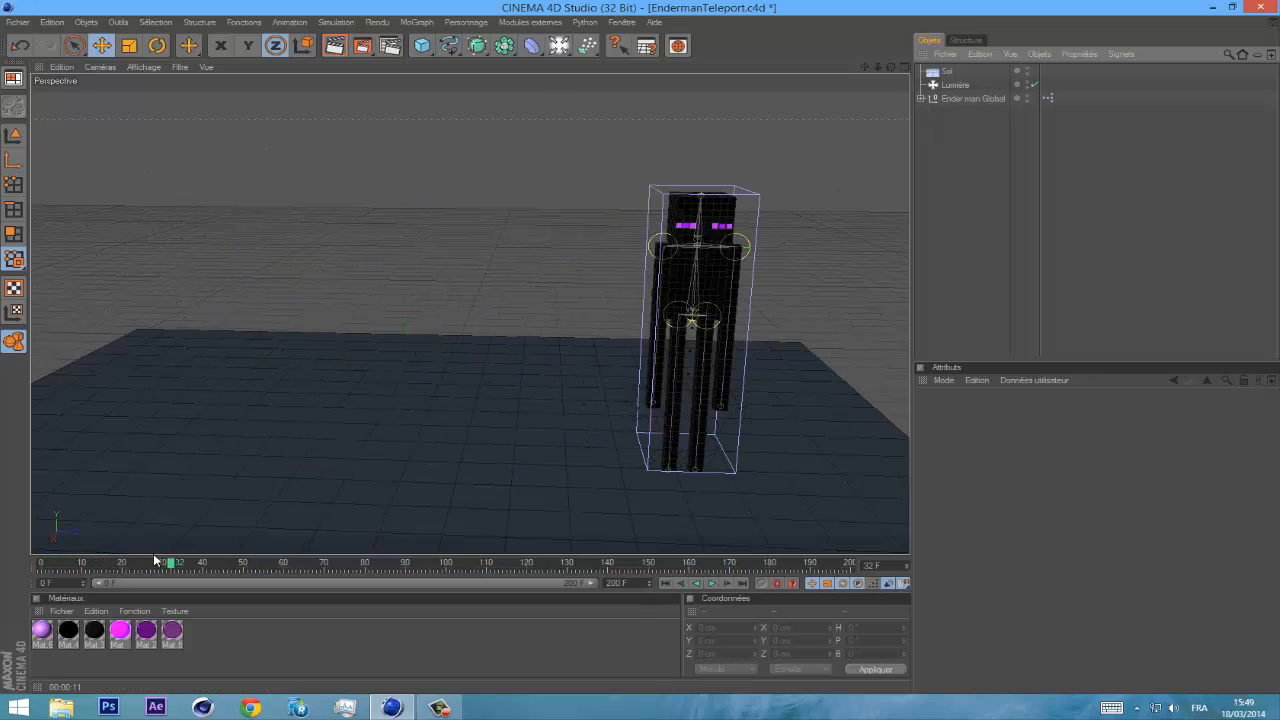
left_click(55, 565)
left_click_drag(53, 569, 172, 574)
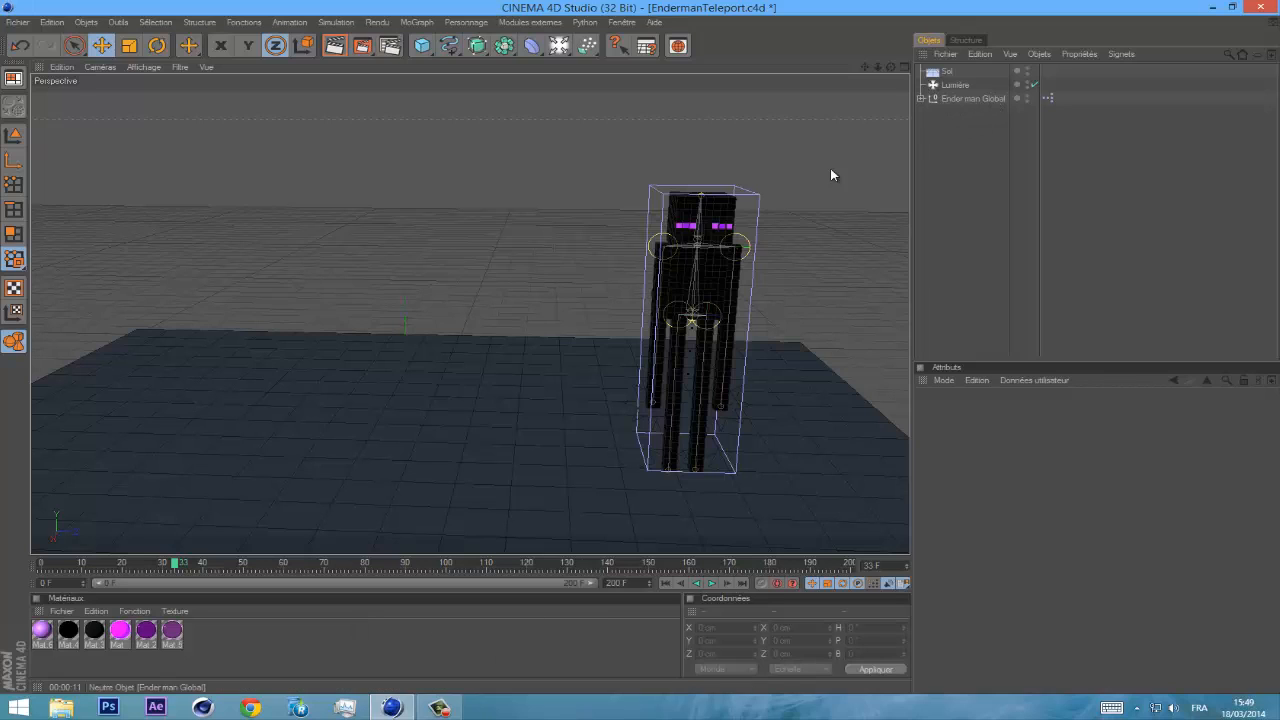
left_click(945, 99)
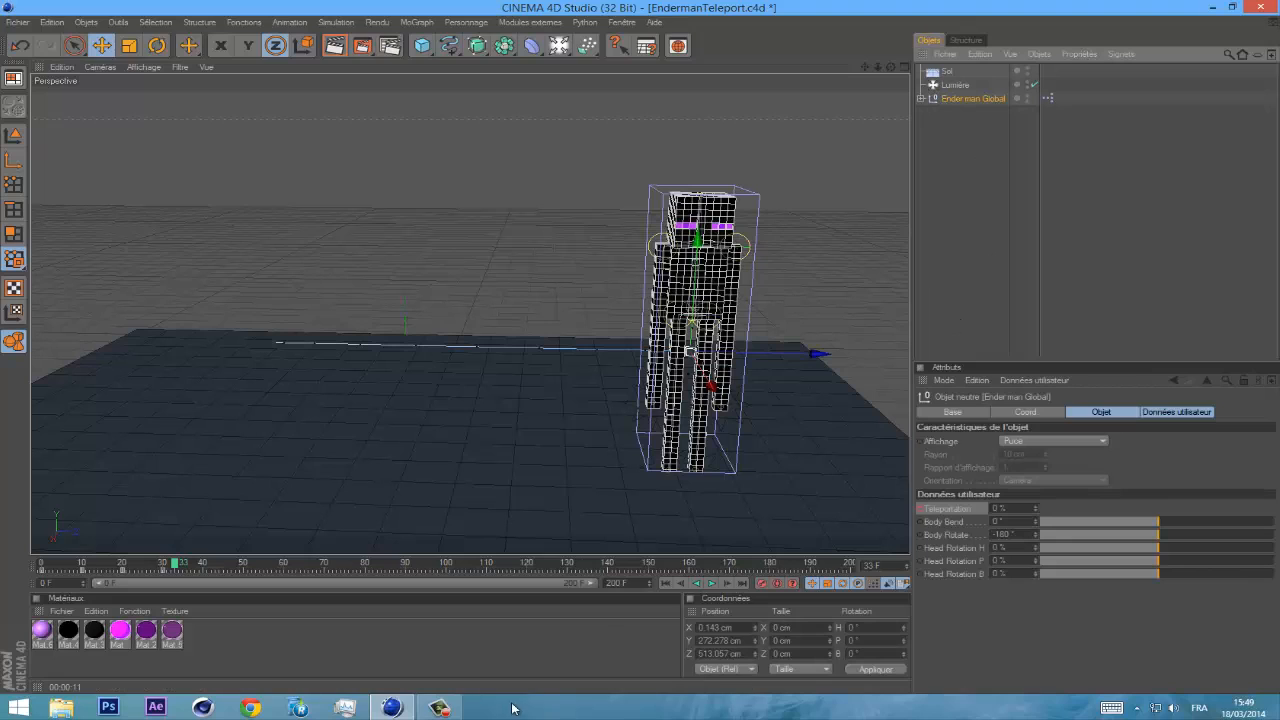
left_click(458, 709)
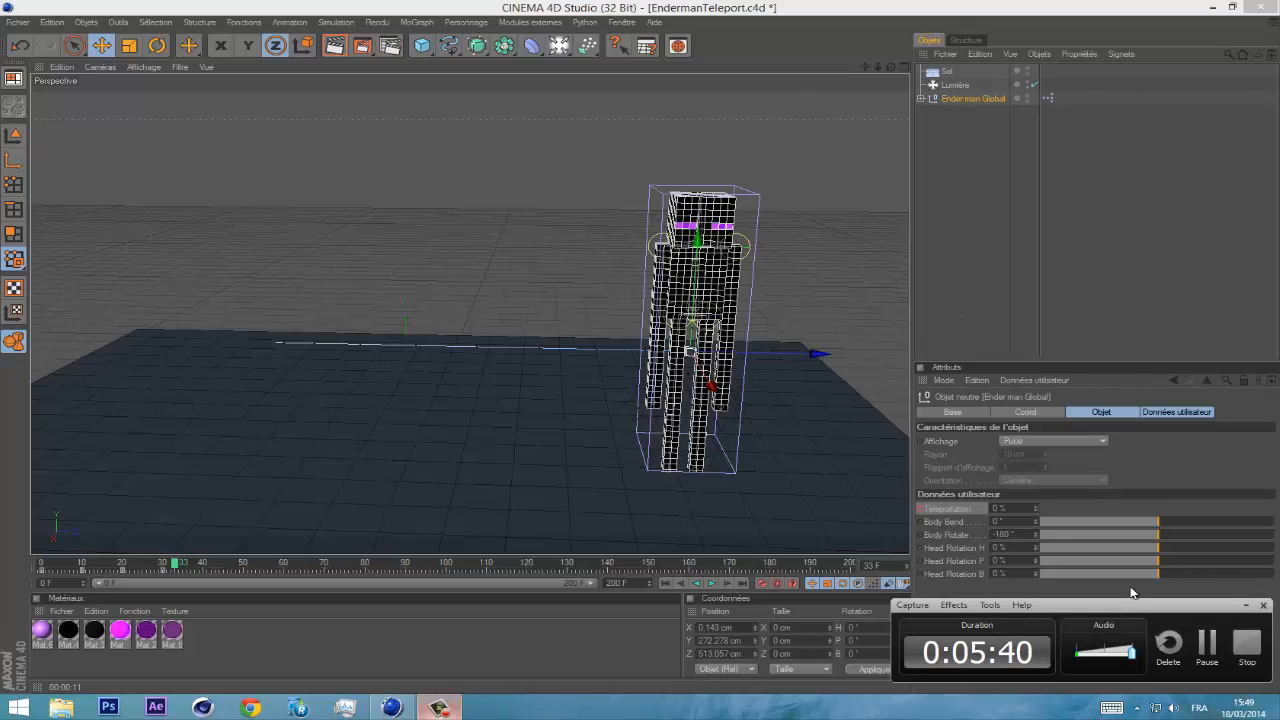